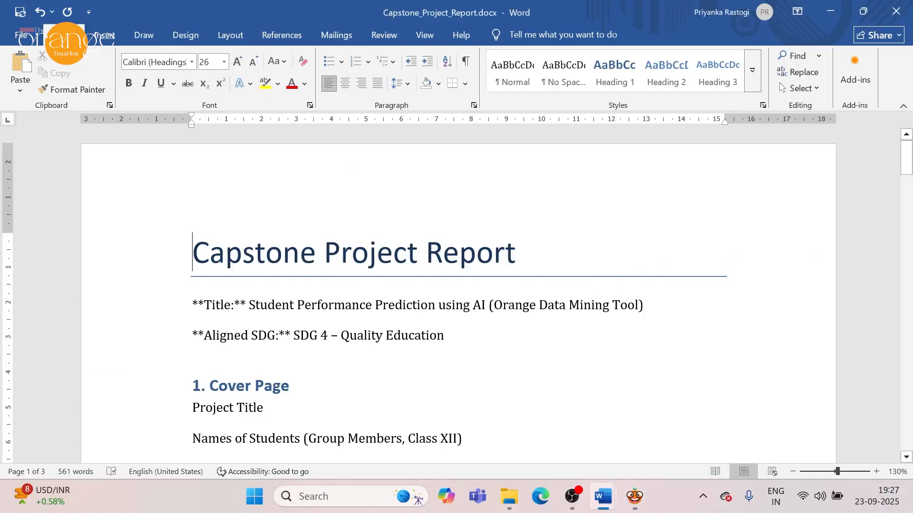
click(608, 374)
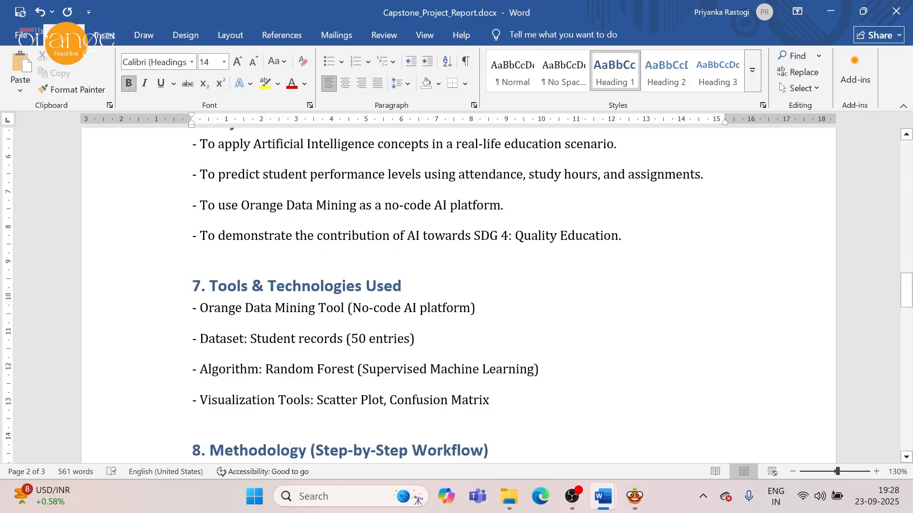
Switch to Orange and start a new workflow containing a single File widget.
mouse_move(635, 497)
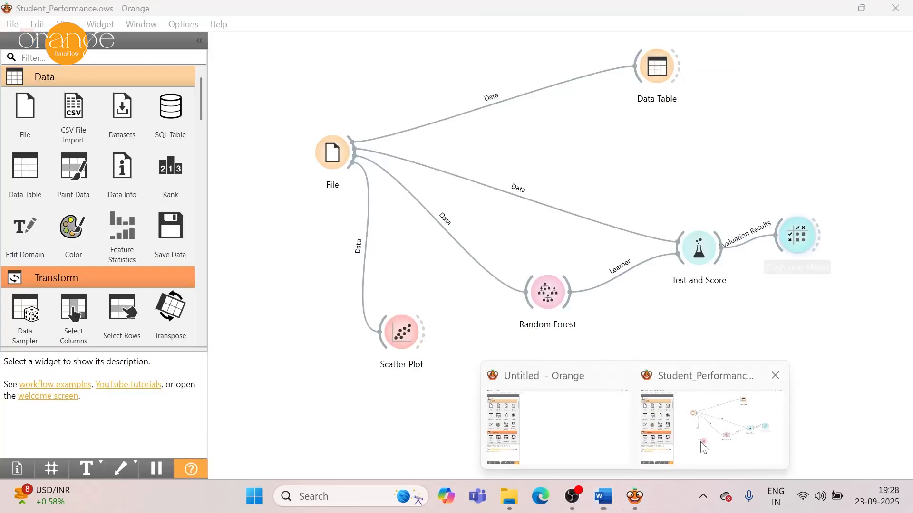
click(701, 449)
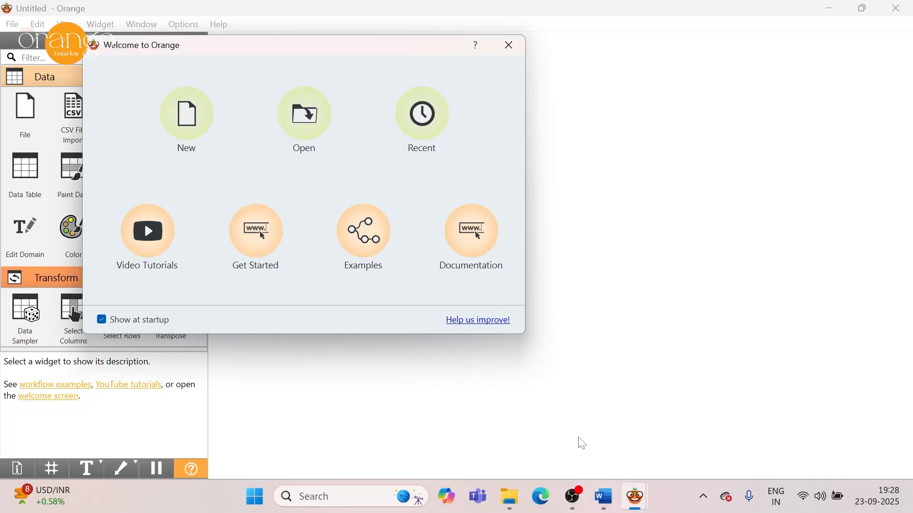
click(189, 133)
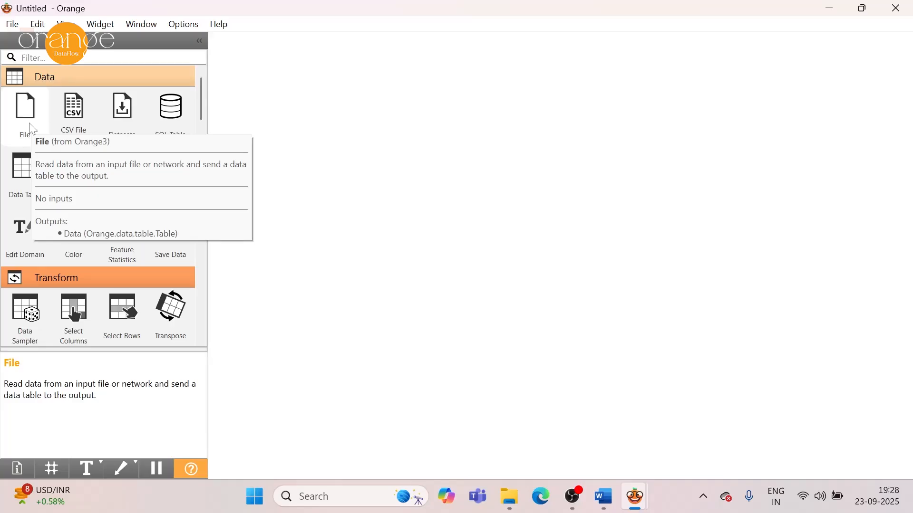
double_click(32, 129)
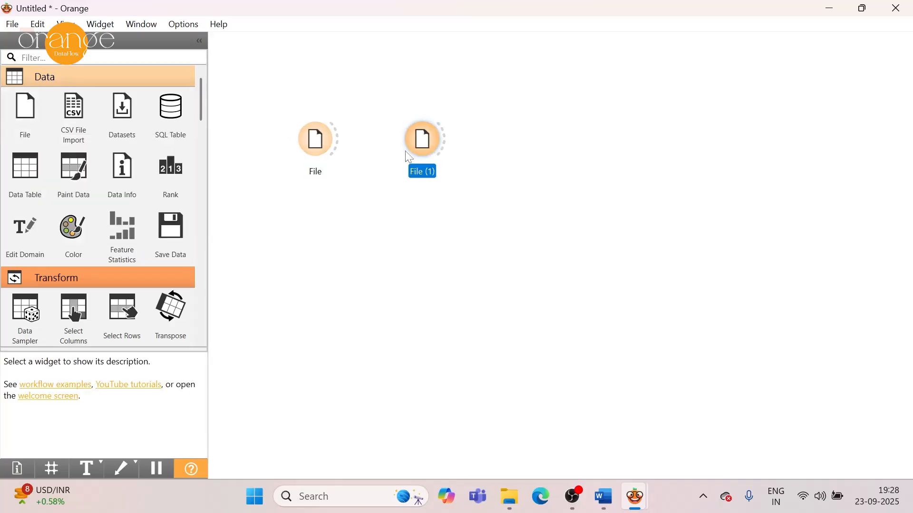
key(Delete)
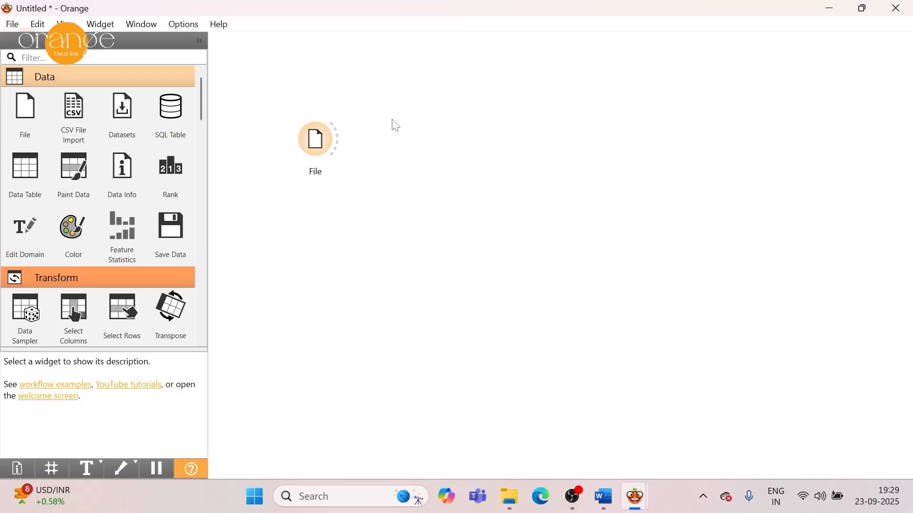
Open the File widget and check its data source, student_performance_dataset (1).csv, keeping the loaded file.
double_click(315, 145)
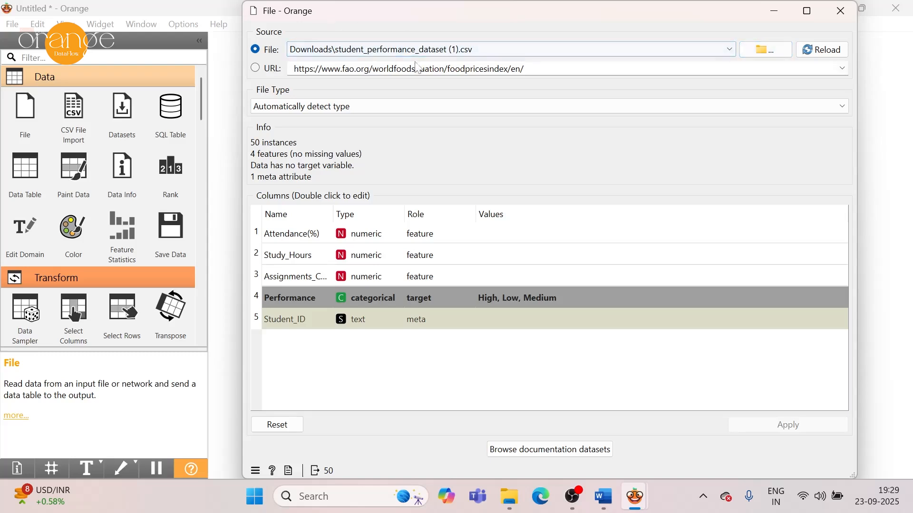
click(780, 50)
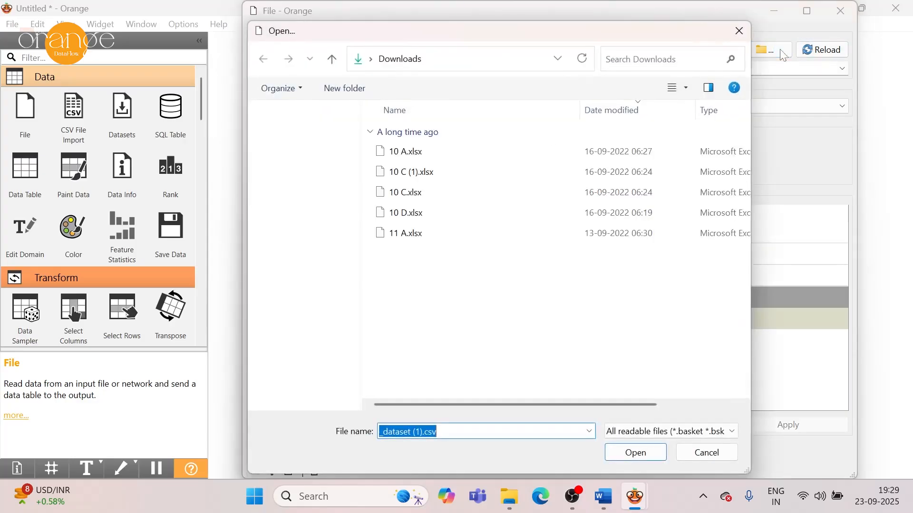
click(694, 458)
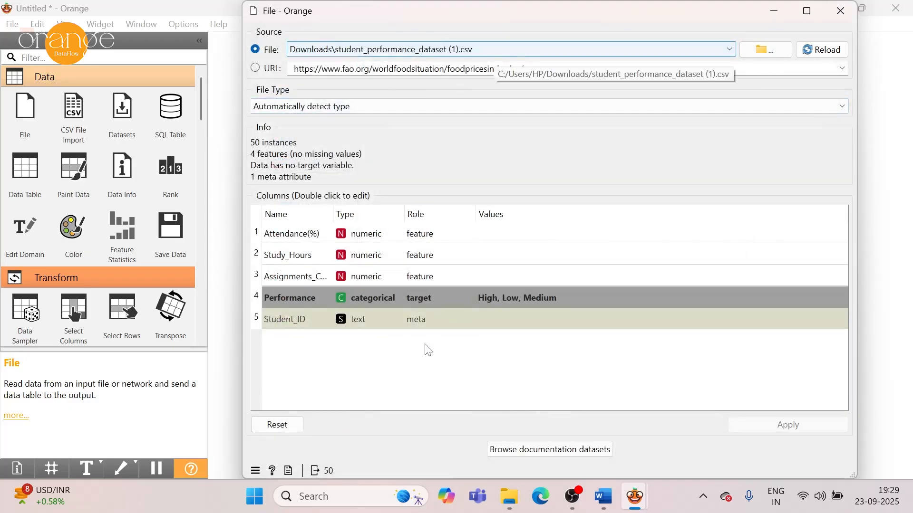
Widen the File widget's Name column and apply the column settings with Performance as categorical target and Student_ID as meta.
double_click(309, 244)
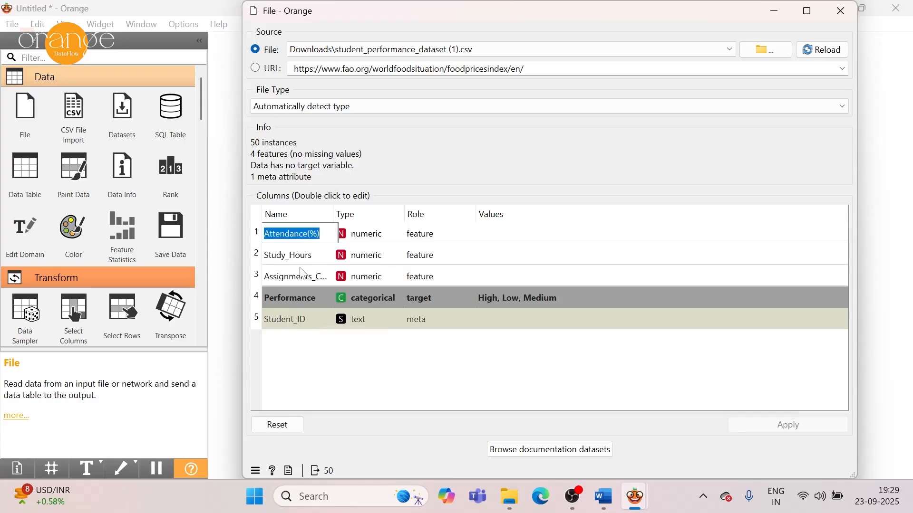
double_click(295, 259)
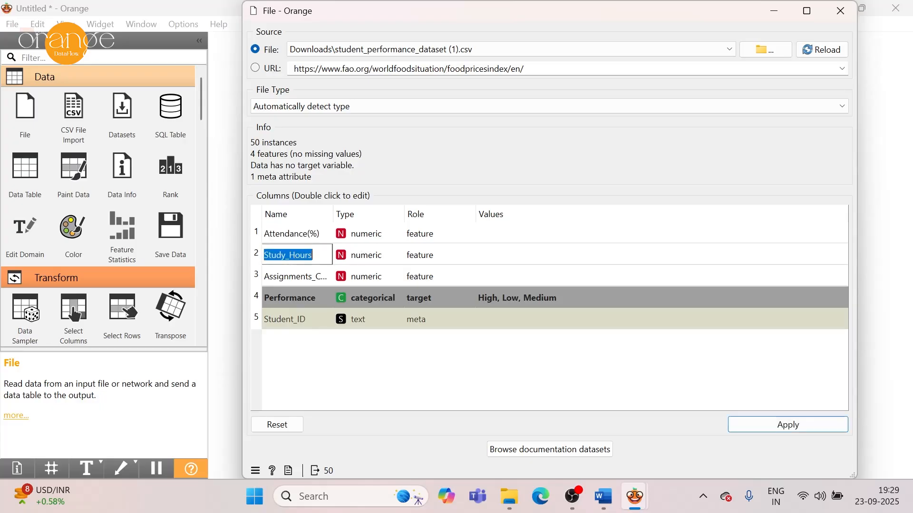
drag(333, 213, 392, 213)
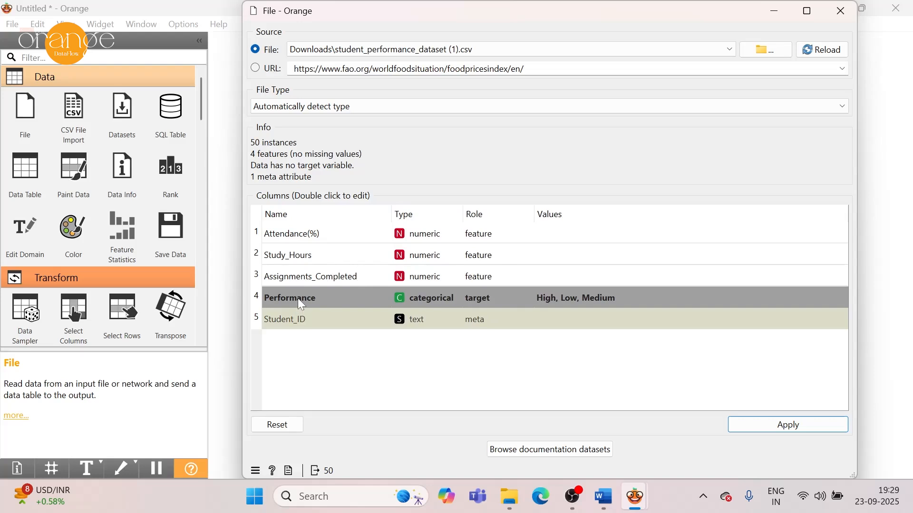
double_click(411, 293)
double_click(480, 320)
click(480, 319)
click(784, 428)
click(833, 16)
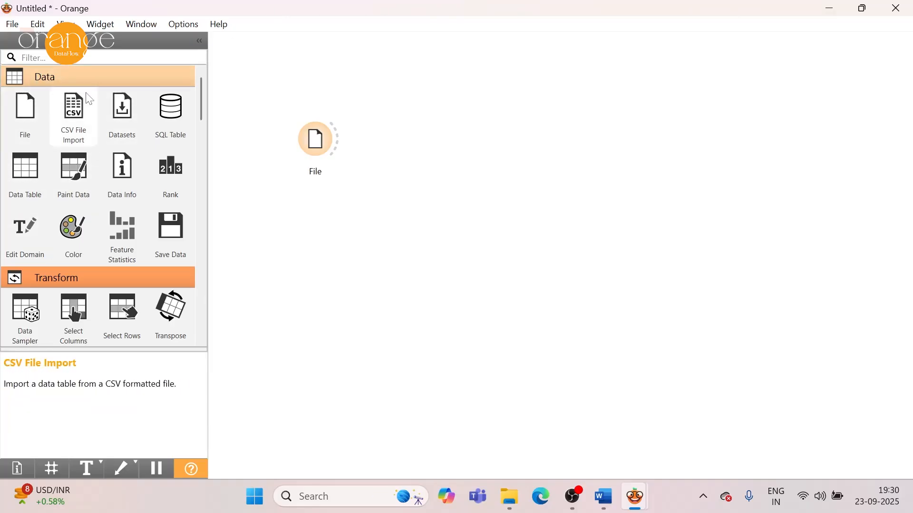
Add a Data Table widget beside the File widget and link File's data to it.
drag(25, 170, 458, 138)
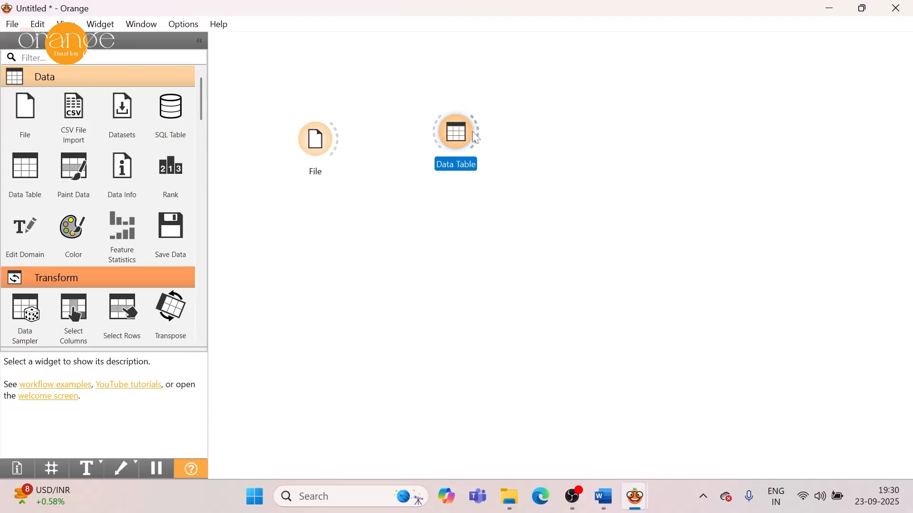
drag(341, 148, 428, 138)
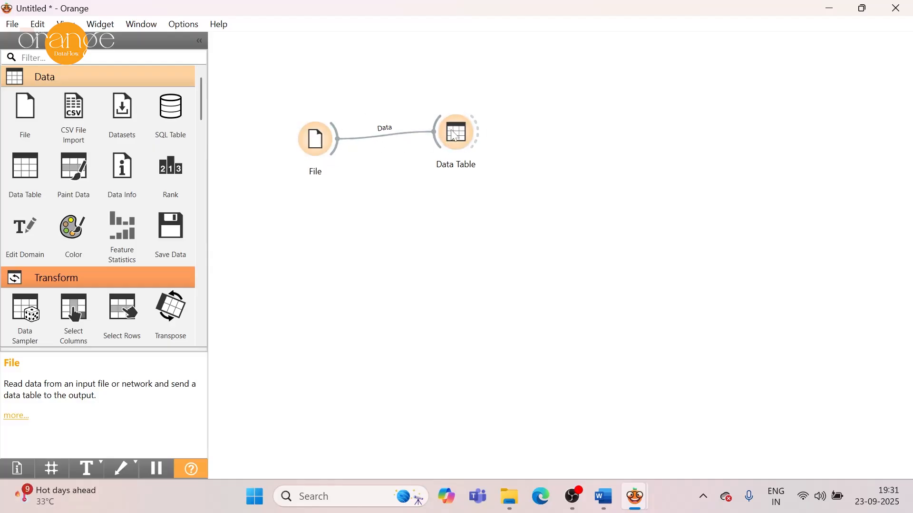
Examine all student records in the Data Table, widening the Assignments_Completed column so its full heading can be read.
double_click(459, 147)
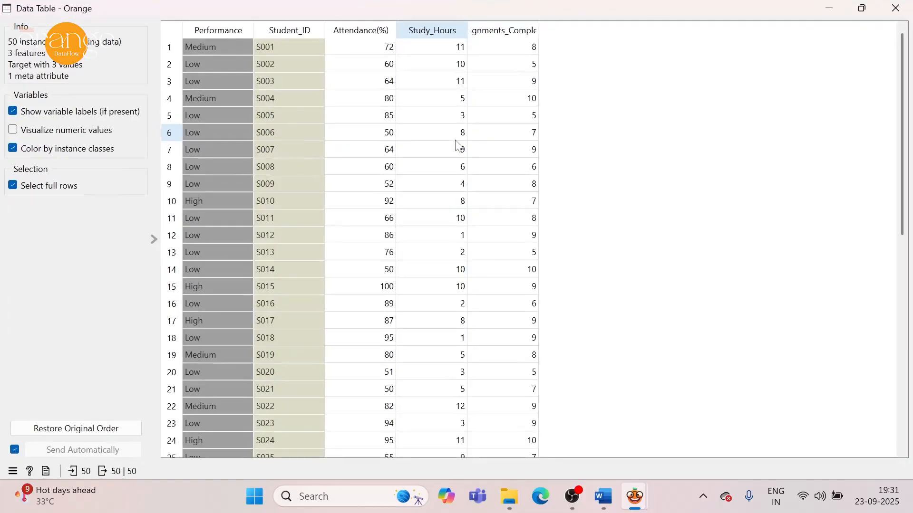
scroll(905, 200, down, 1)
drag(905, 200, 910, 376)
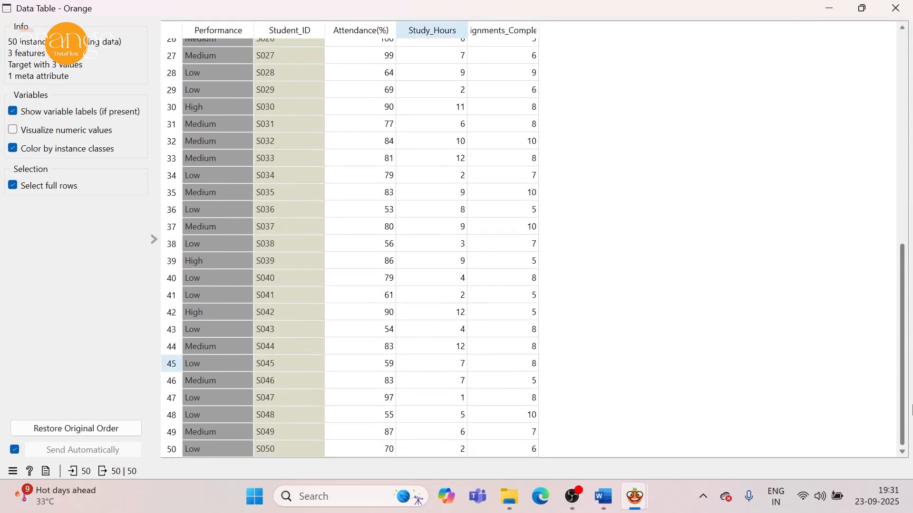
drag(910, 381, 909, 124)
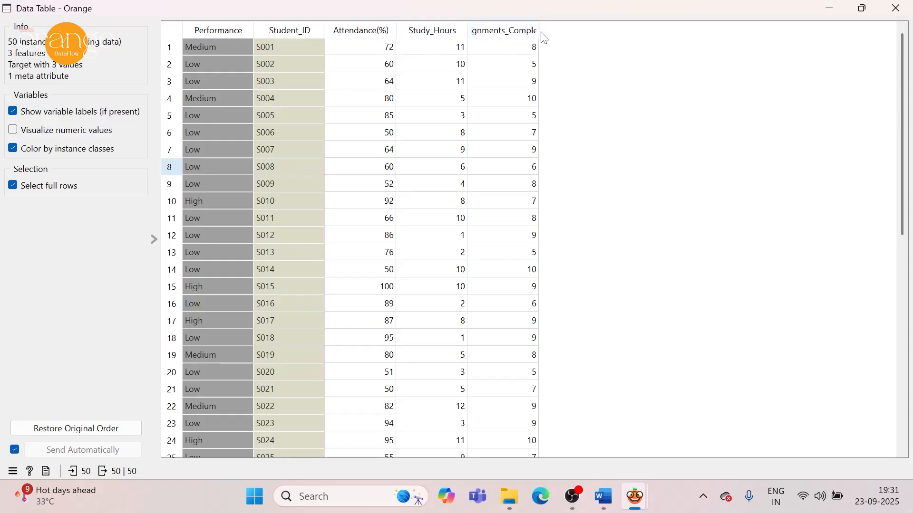
drag(540, 30, 592, 31)
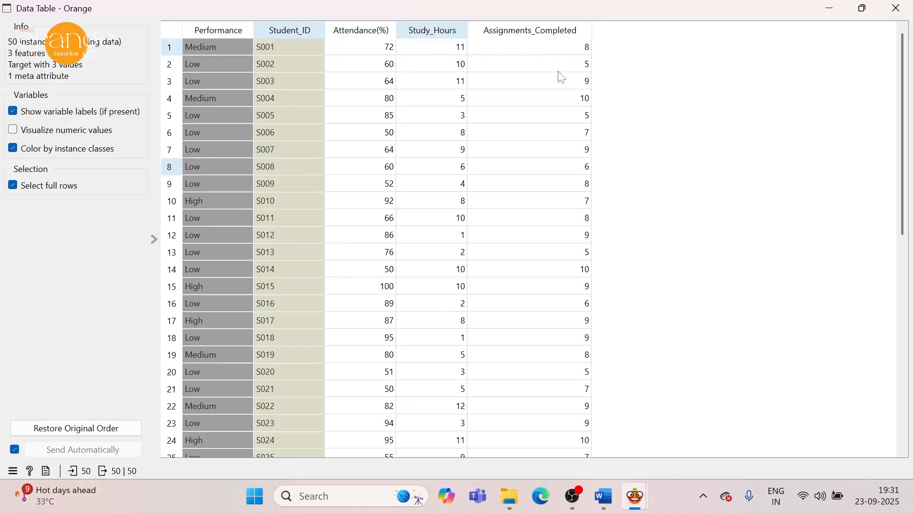
drag(904, 193, 912, 446)
drag(912, 365, 908, 181)
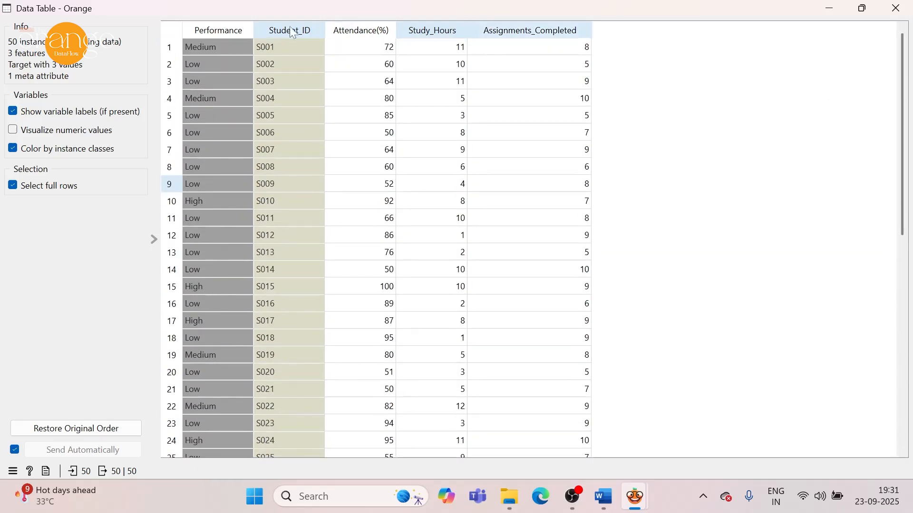
click(896, 8)
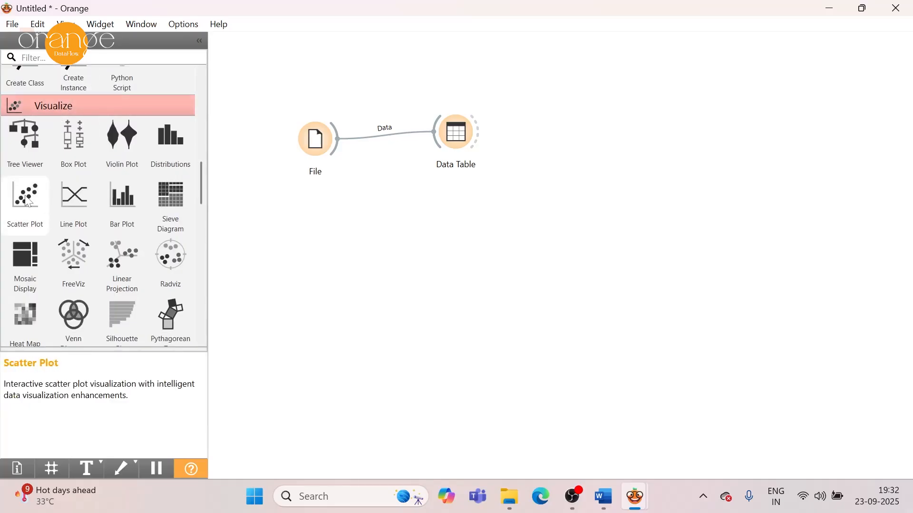
Add a Scatter Plot widget below the Data Table, link it to File, and view the plot of Attendance(%) against Study_Hours.
drag(25, 195, 391, 278)
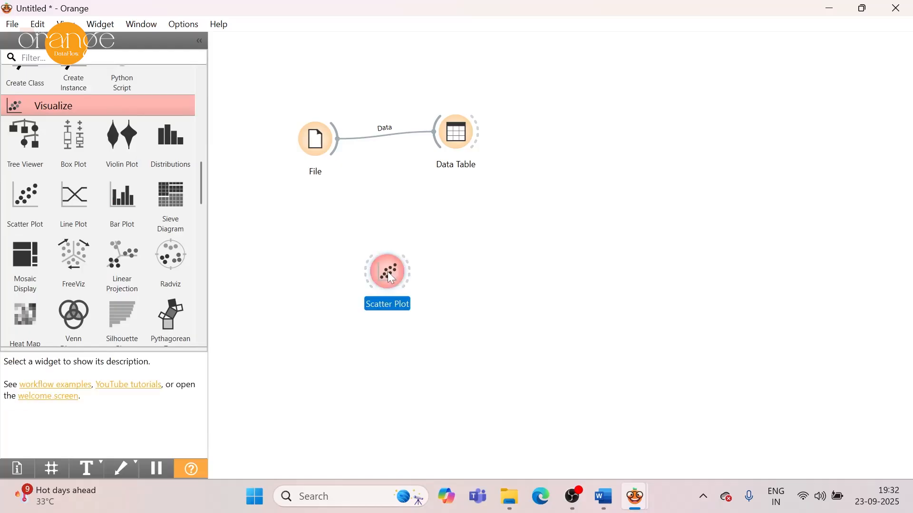
drag(337, 149, 365, 276)
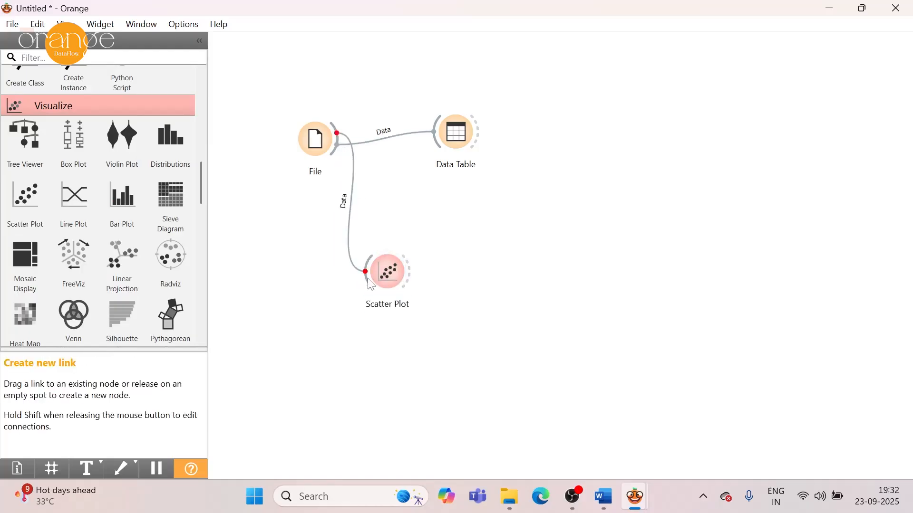
drag(380, 278, 441, 254)
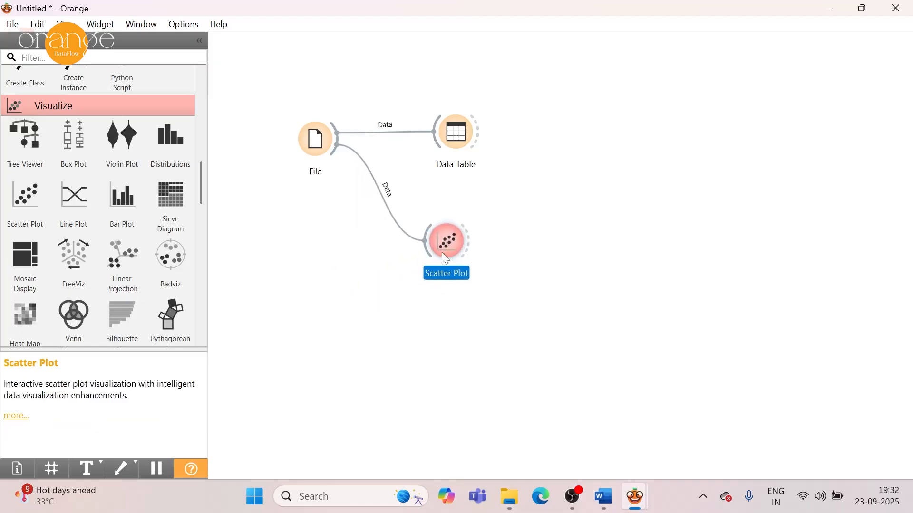
double_click(442, 252)
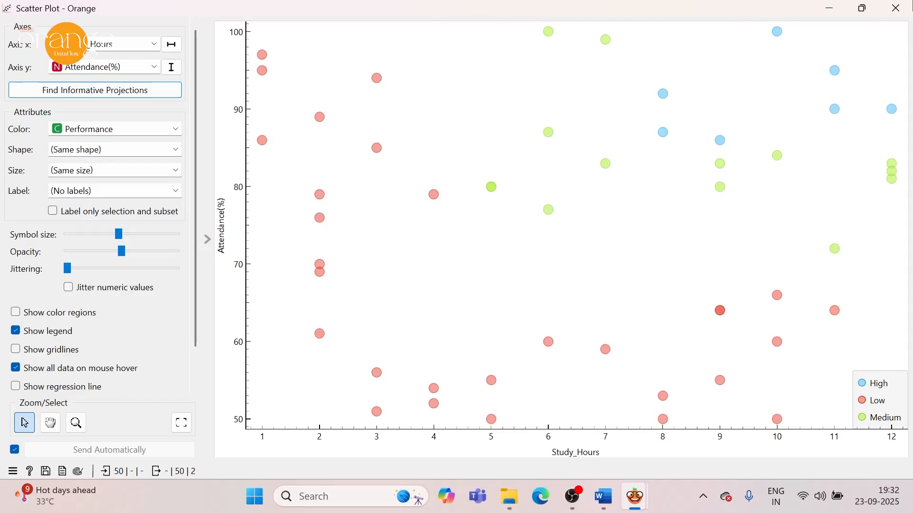
click(908, 8)
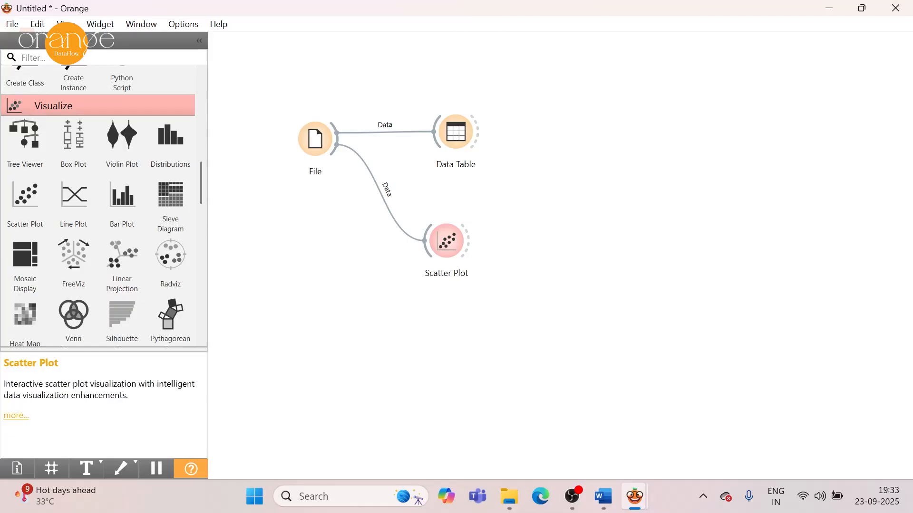
Add a Random Forest model to the workflow, link File's data to it, and move the Scatter Plot lower to make room.
text(random)
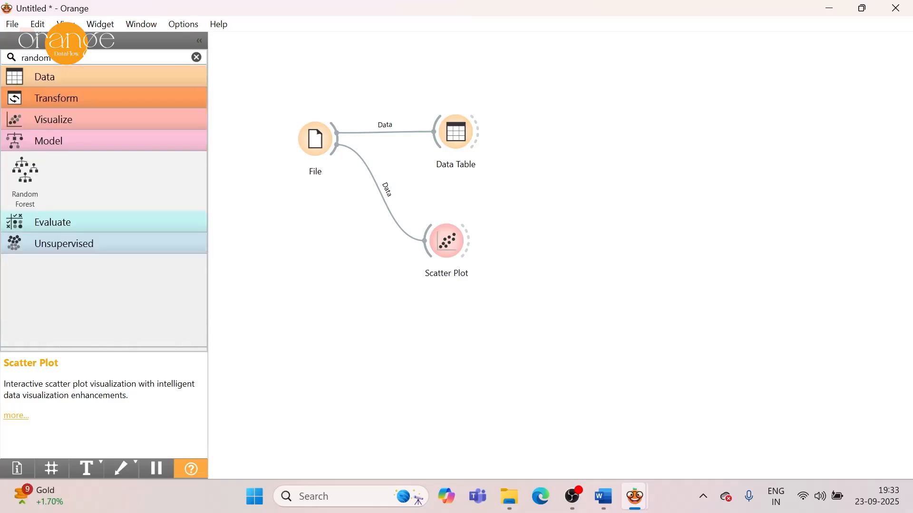
drag(41, 180, 580, 240)
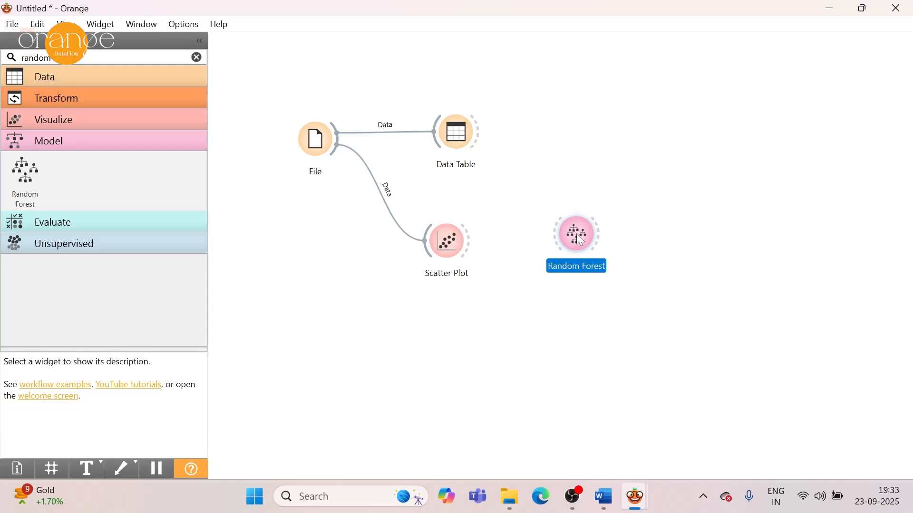
drag(442, 244, 388, 303)
drag(337, 141, 496, 250)
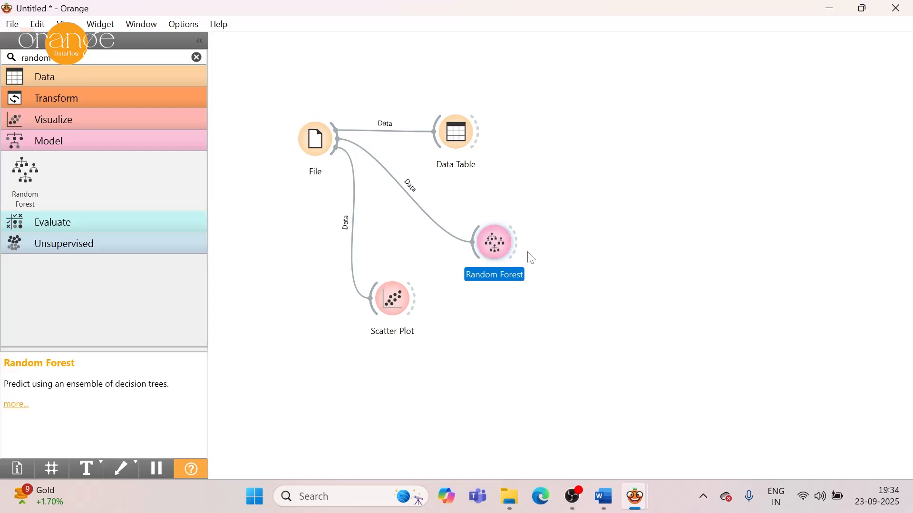
click(680, 139)
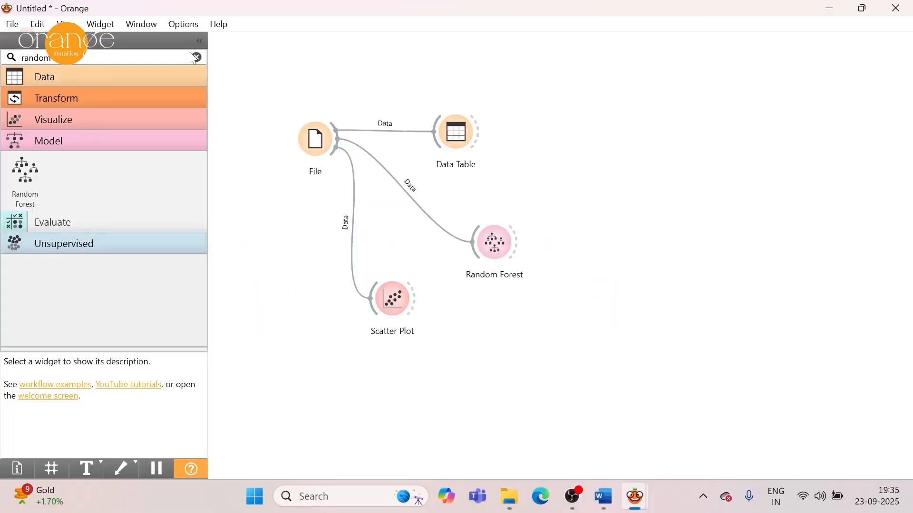
Add a Test and Score widget beside Random Forest and feed it the Random Forest learner.
click(195, 57)
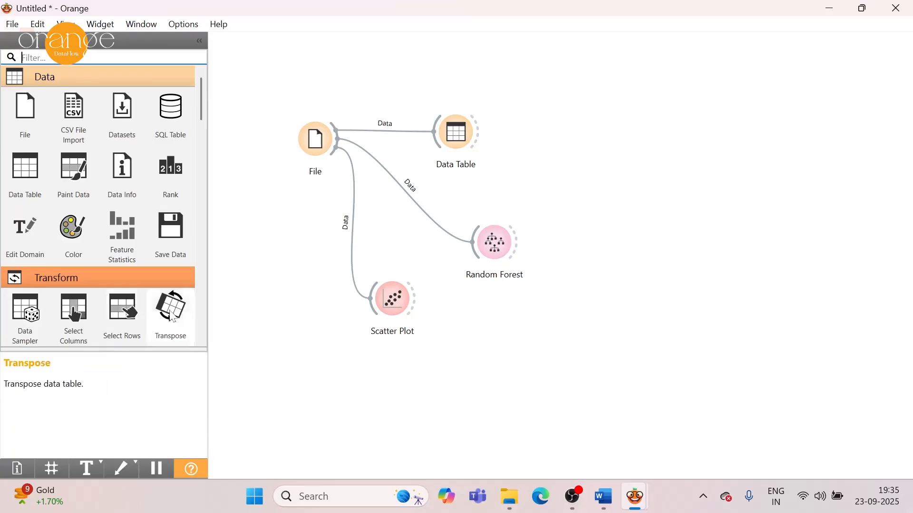
drag(204, 98, 230, 281)
drag(27, 163, 611, 234)
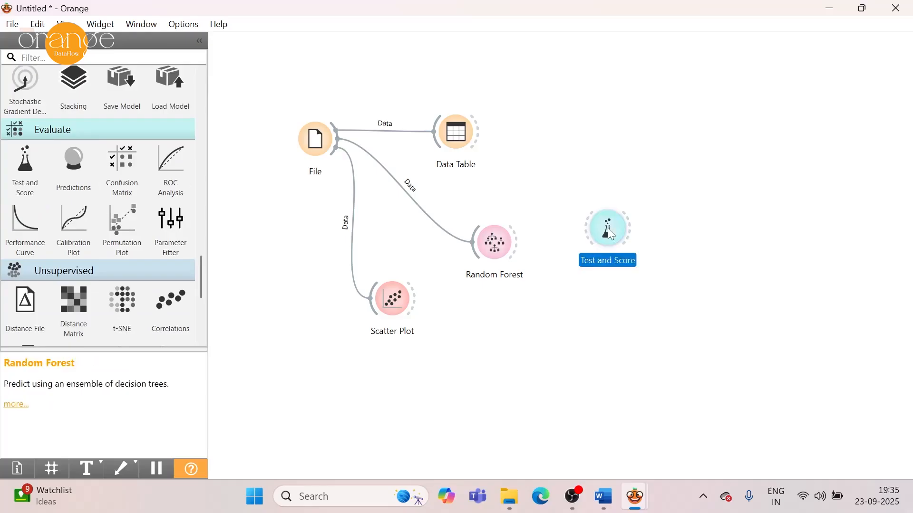
drag(518, 245, 588, 241)
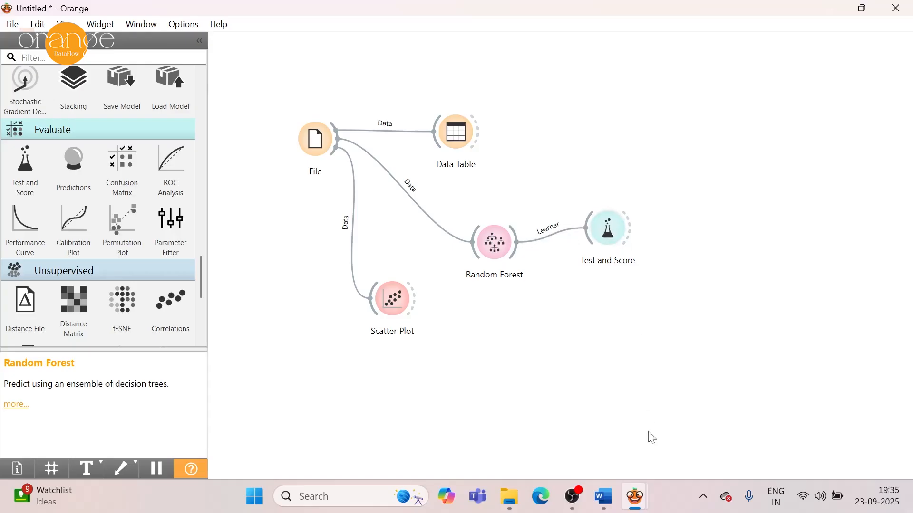
Check in the finished Student_Performance.ows workflow how Test and Score is connected to the other widgets.
mouse_move(636, 507)
click(713, 428)
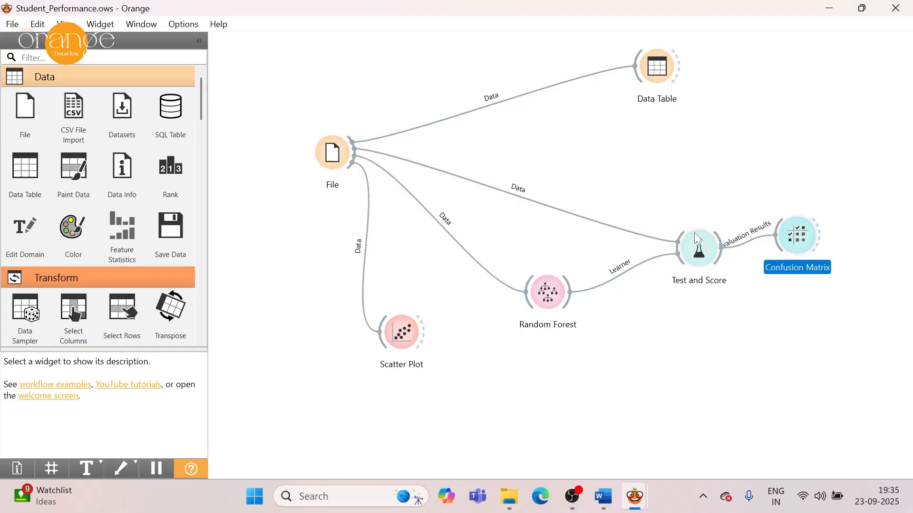
mouse_move(544, 293)
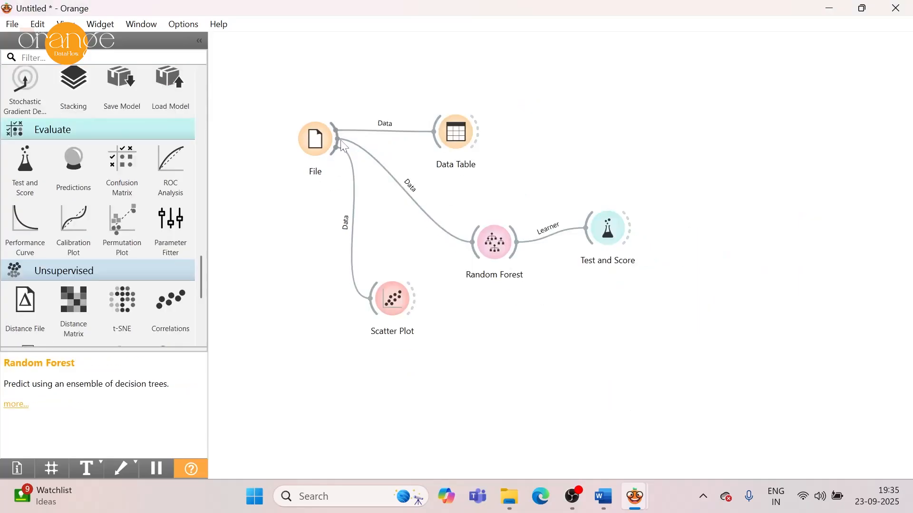
Link File's data to Test and Score and move the Data Table widget higher, clear of the new link.
drag(336, 133, 584, 223)
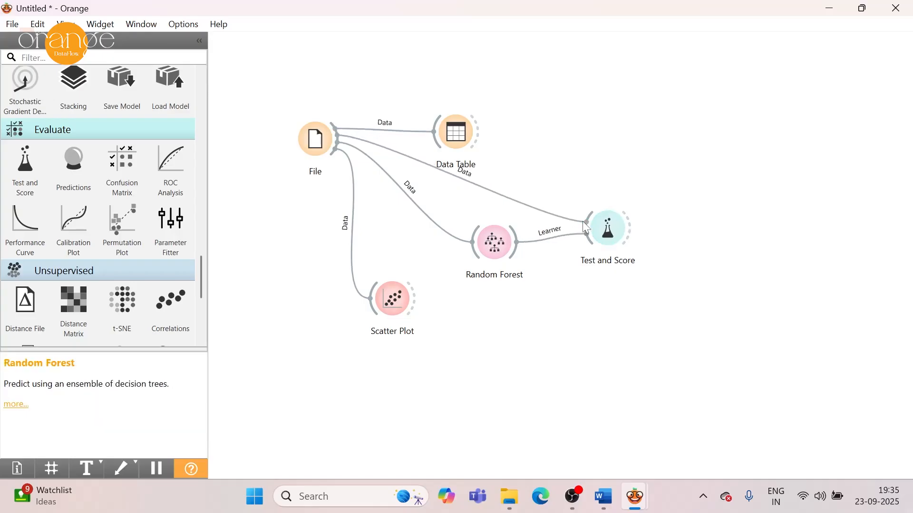
drag(463, 137, 469, 82)
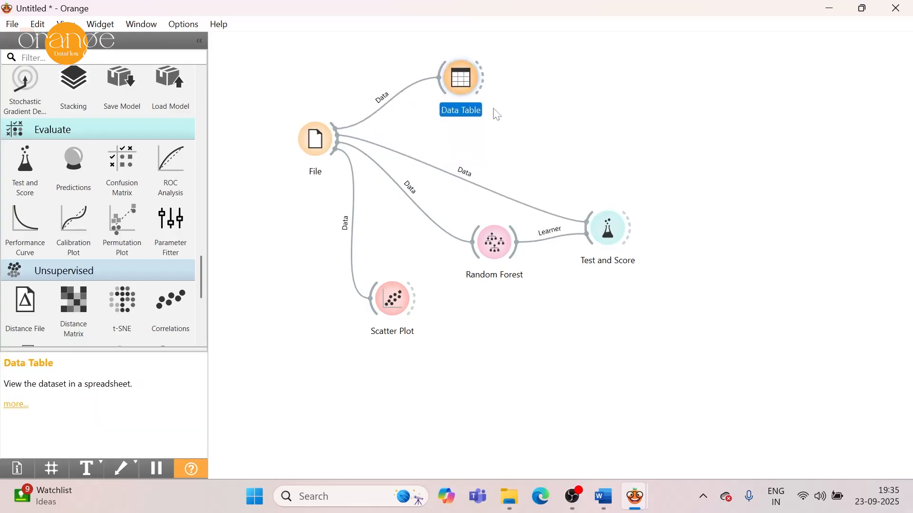
Review the Random Forest's scores in Test and Score, widening the metric columns so each value is readable, and close the results.
double_click(610, 232)
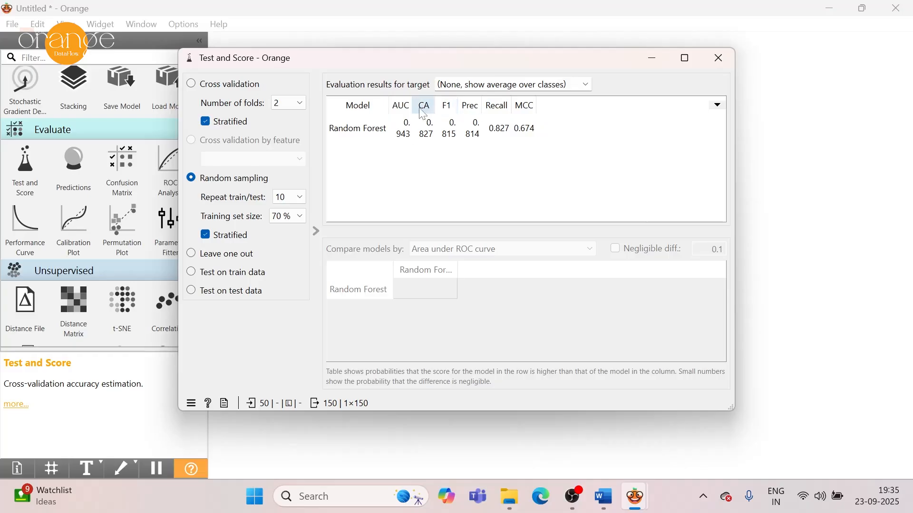
drag(413, 106, 550, 106)
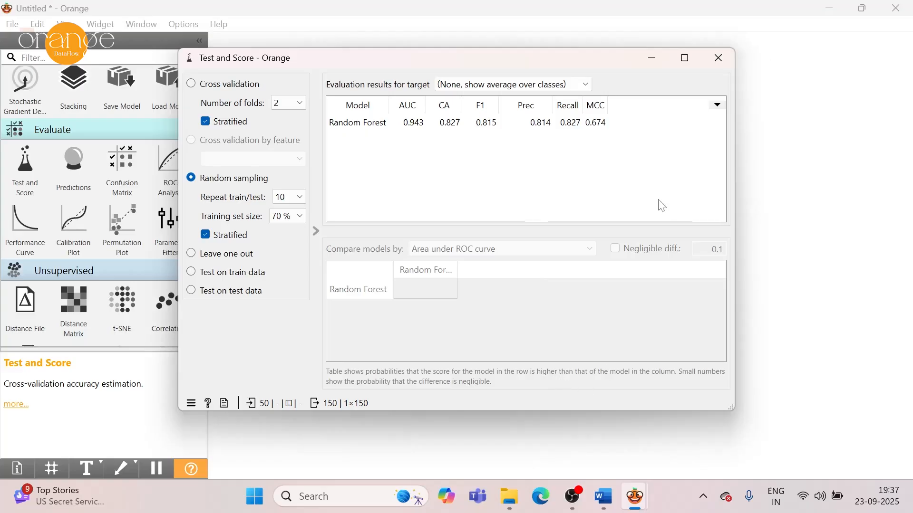
click(721, 61)
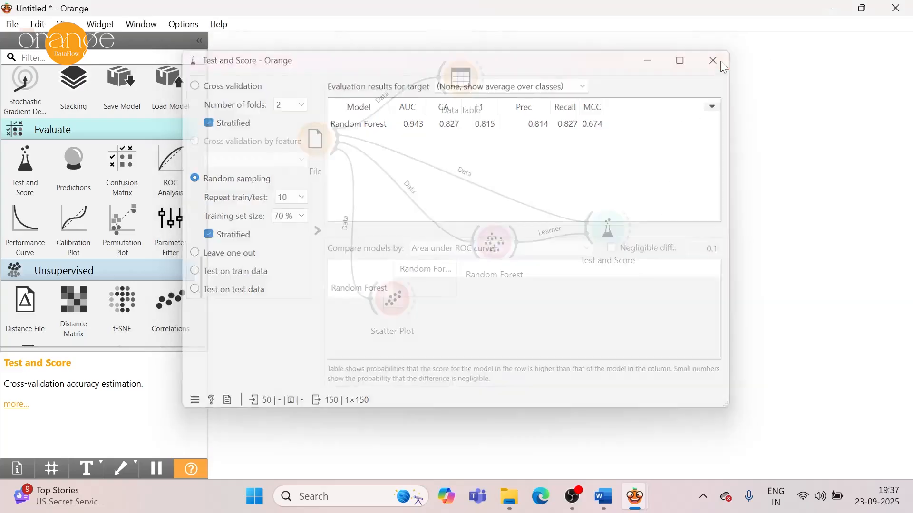
Add a Confusion Matrix widget beside Test and Score and feed it the evaluation results.
mouse_move(642, 508)
mouse_move(723, 443)
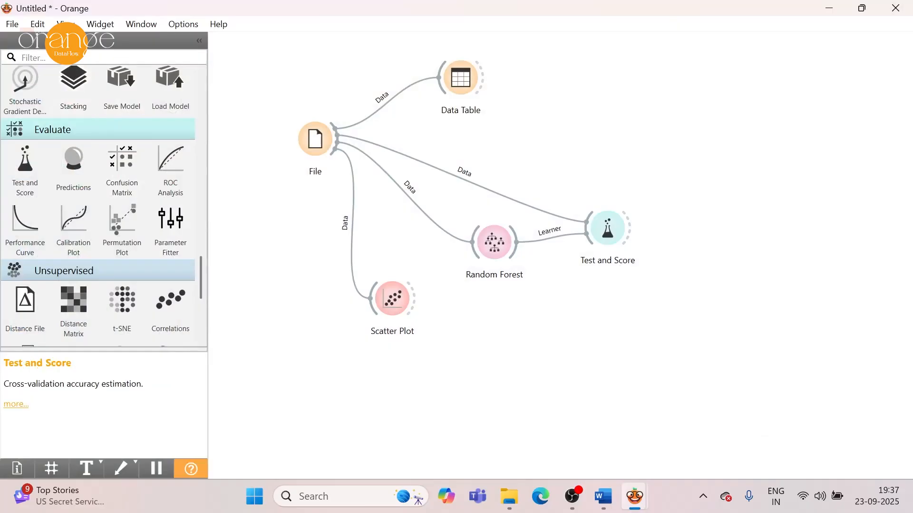
text(confusi)
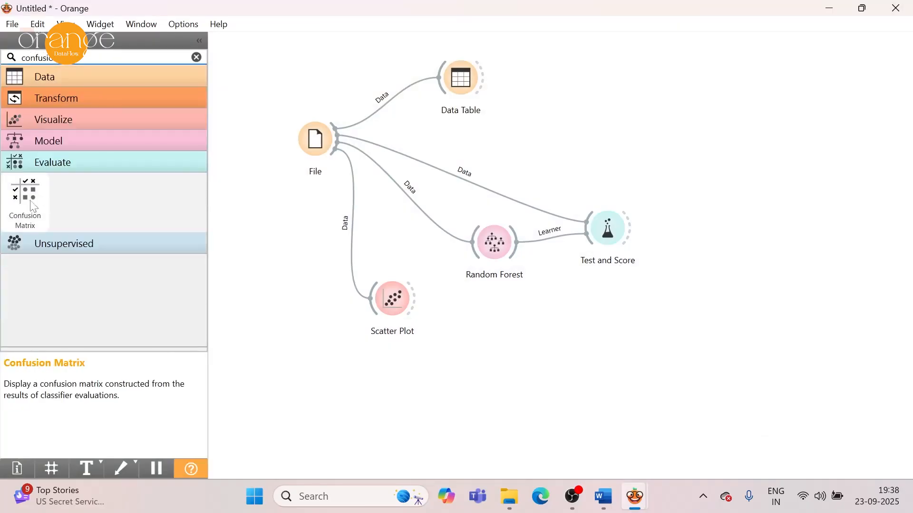
drag(24, 193, 708, 211)
drag(632, 233, 696, 227)
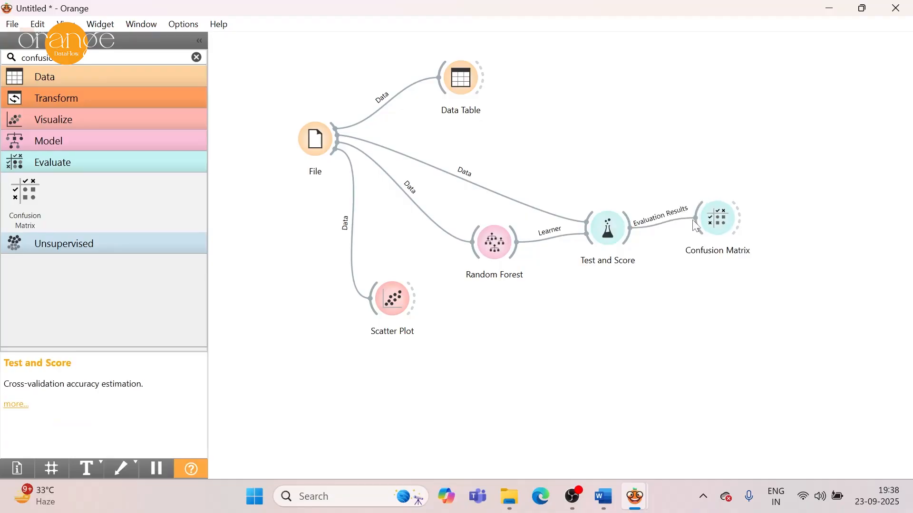
Open the Confusion Matrix and compare the Random Forest's predicted High, Low and Medium classes with the actual ones.
double_click(726, 222)
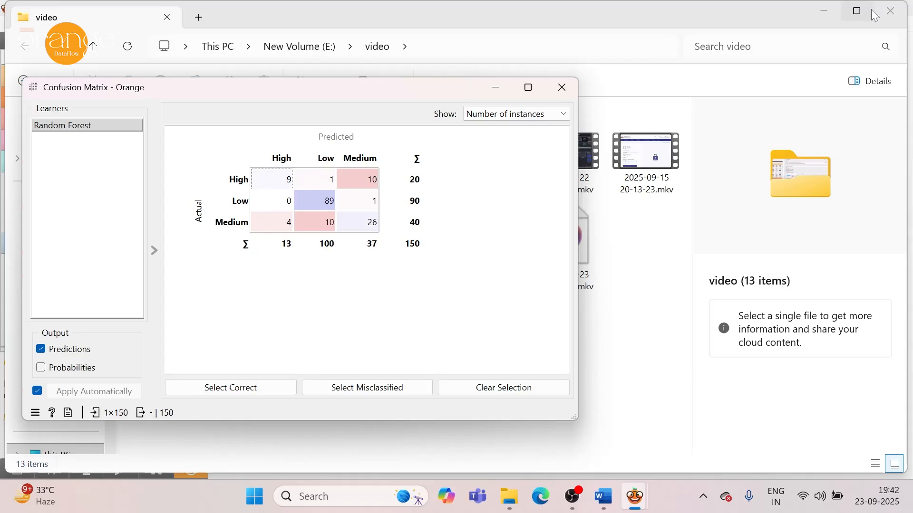
mouse_move(651, 497)
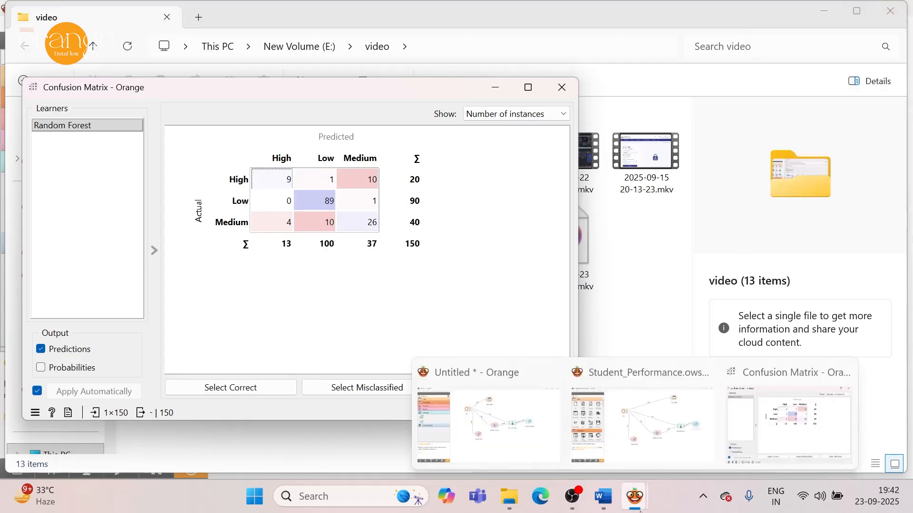
click(677, 433)
mouse_move(635, 497)
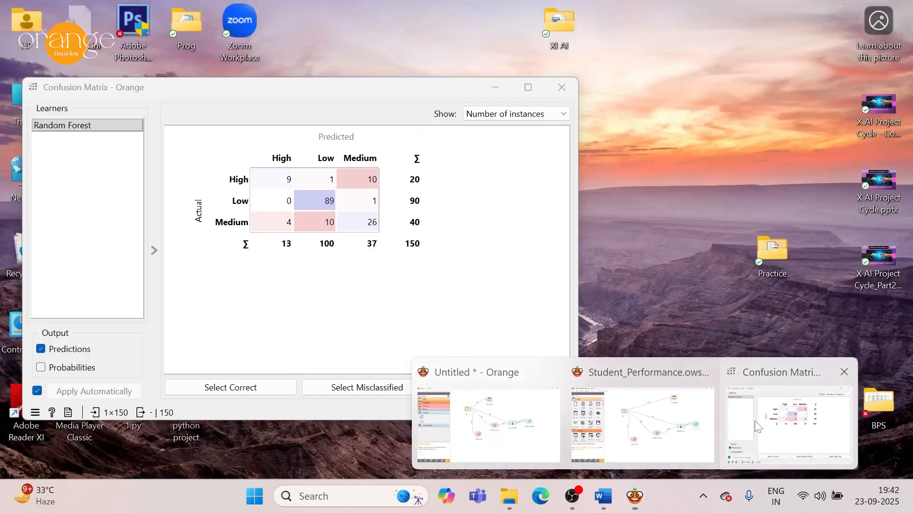
click(758, 426)
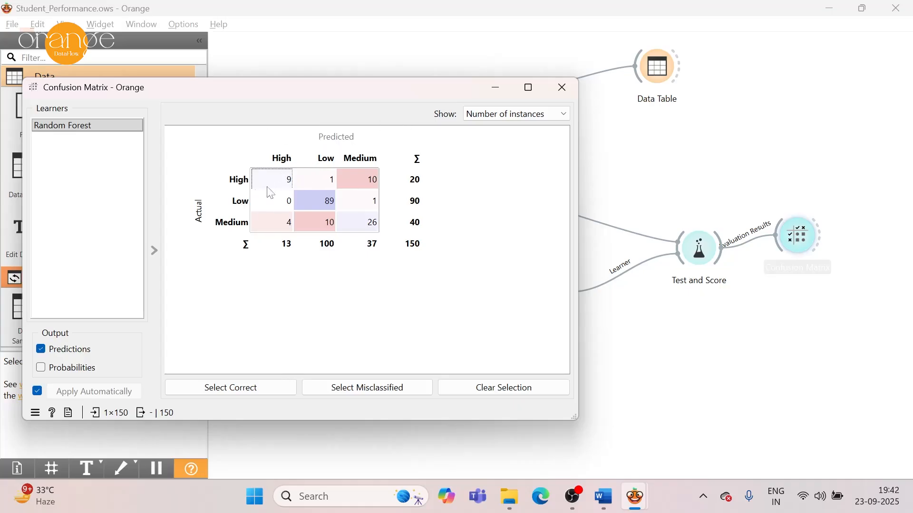
mouse_move(289, 190)
mouse_move(312, 205)
mouse_move(346, 200)
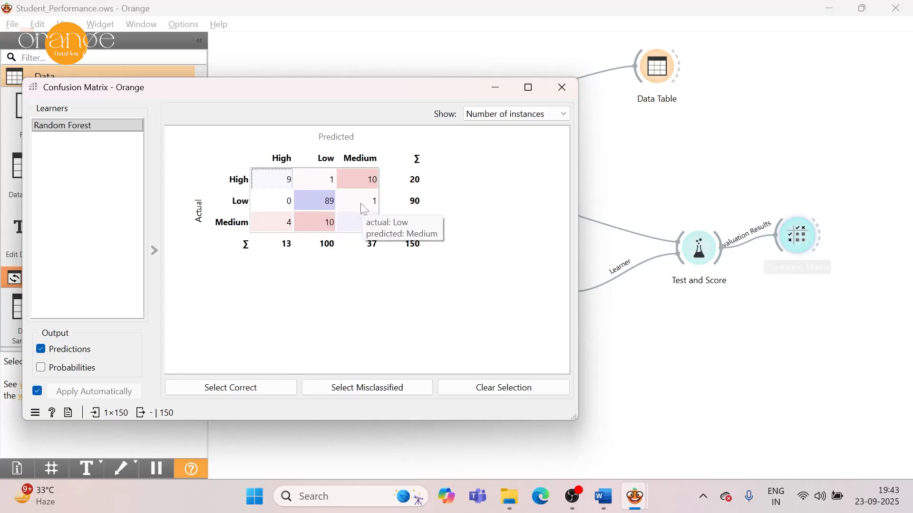
mouse_move(260, 215)
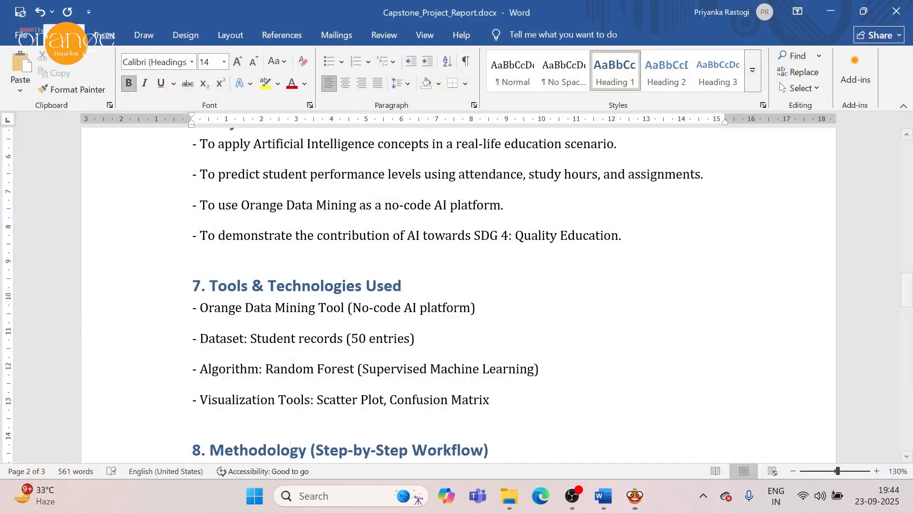
Read through Capstone_Project_Report.docx in Word from the title to the References section.
click(626, 403)
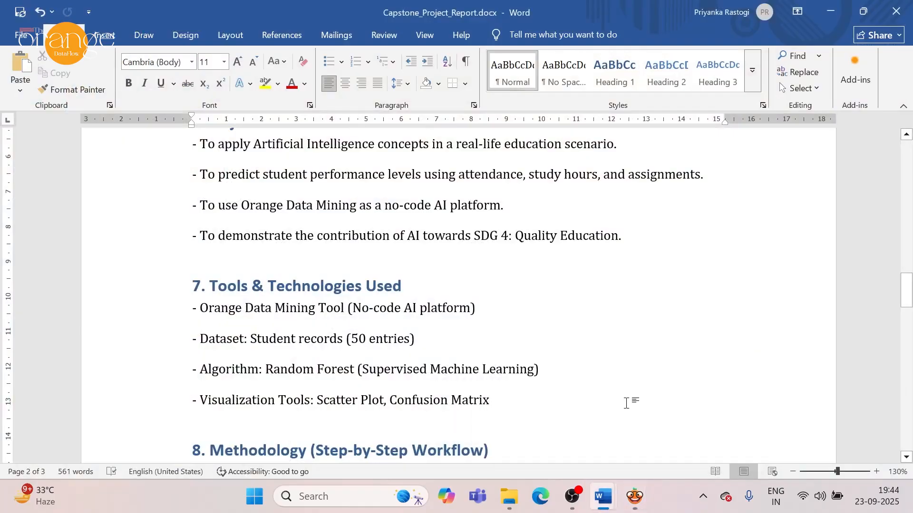
key(ctrl+Home)
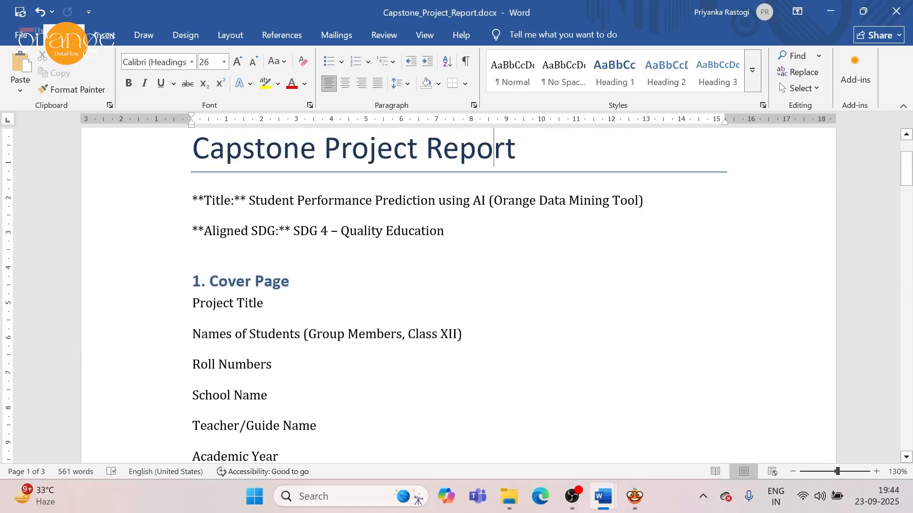
key(Down)
key(Down)
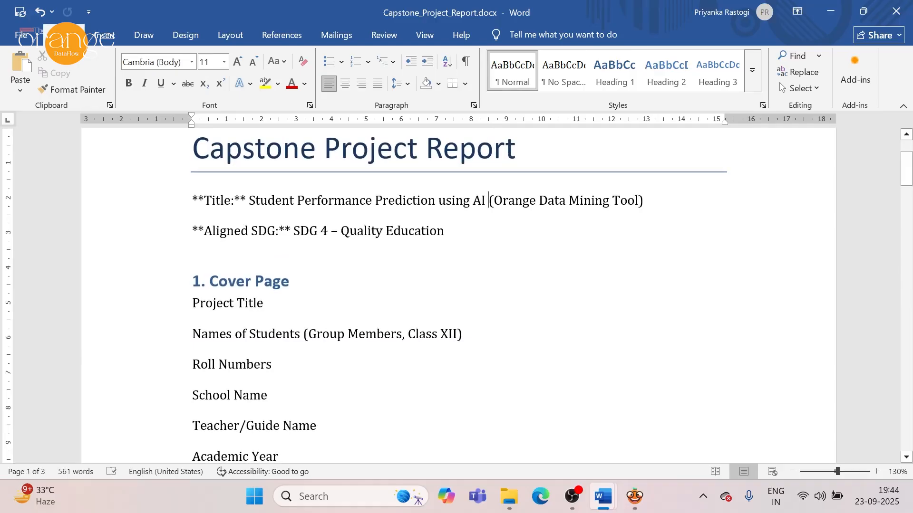
key(Down)
key(Down)
key(Down)
key(Down)
key(Down)
key(Down)
key(Down)
key(Down)
key(Down)
key(Down)
key(Down)
key(Down)
key(Down)
key(Down)
key(Down)
key(Down)
key(Down)
key(Down)
key(Down)
key(Down)
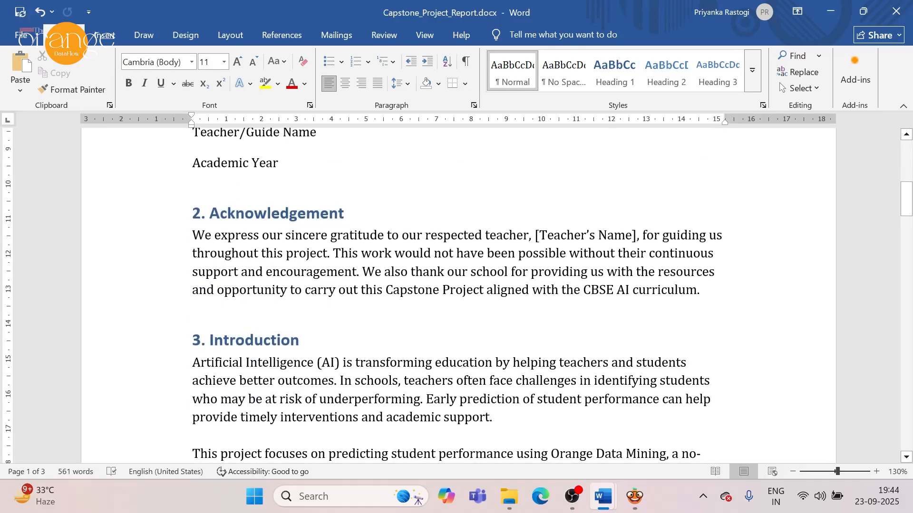
key(Down)
key(Down)
key(Down)
key(Down)
key(Down)
key(Down)
key(Down)
key(Down)
key(Down)
key(Down)
key(Down)
key(Down)
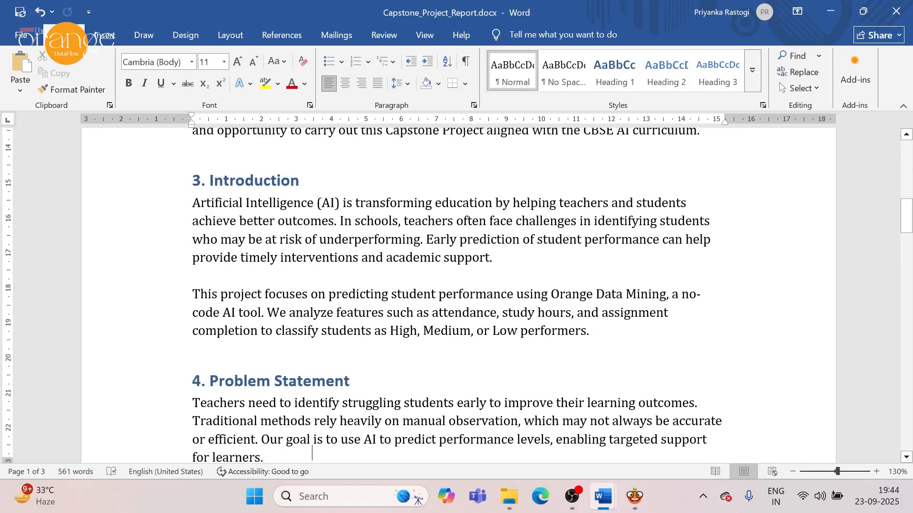
key(Down)
key(Down)
key(Down)
key(Down)
key(Down)
key(Down)
key(Down)
key(Down)
key(Down)
key(Down)
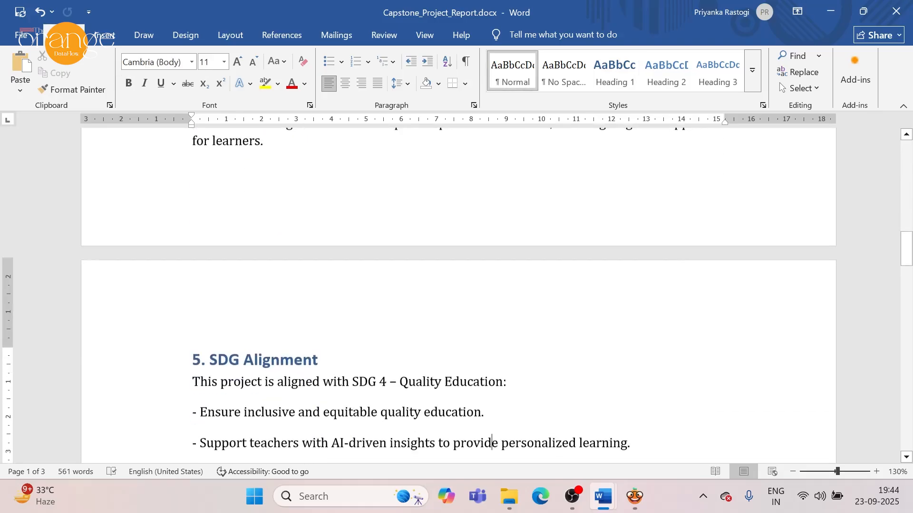
key(Down)
key(Down)
key(Down)
key(Down)
key(Down)
key(Down)
key(Down)
key(Down)
key(Down)
key(Down)
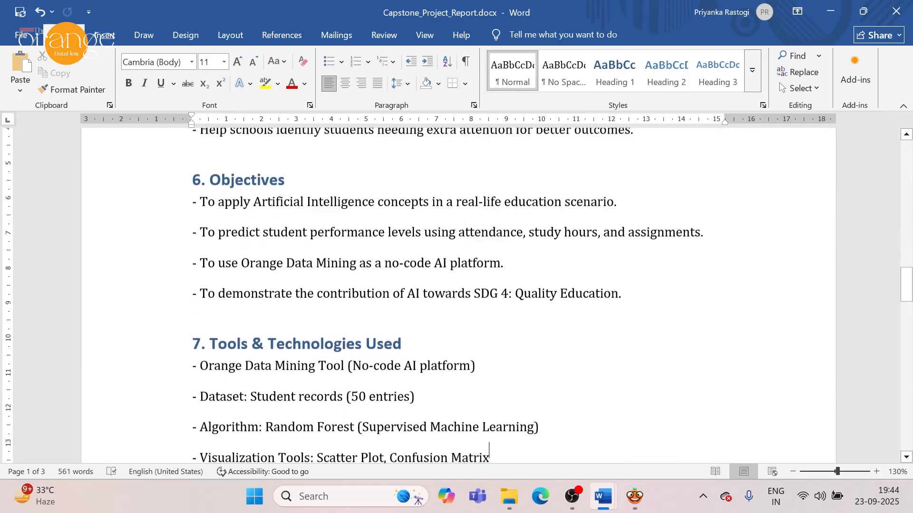
key(Down)
key(Down)
key(Down)
key(Down)
key(Down)
key(Down)
key(Down)
key(Down)
key(Down)
key(Down)
key(Down)
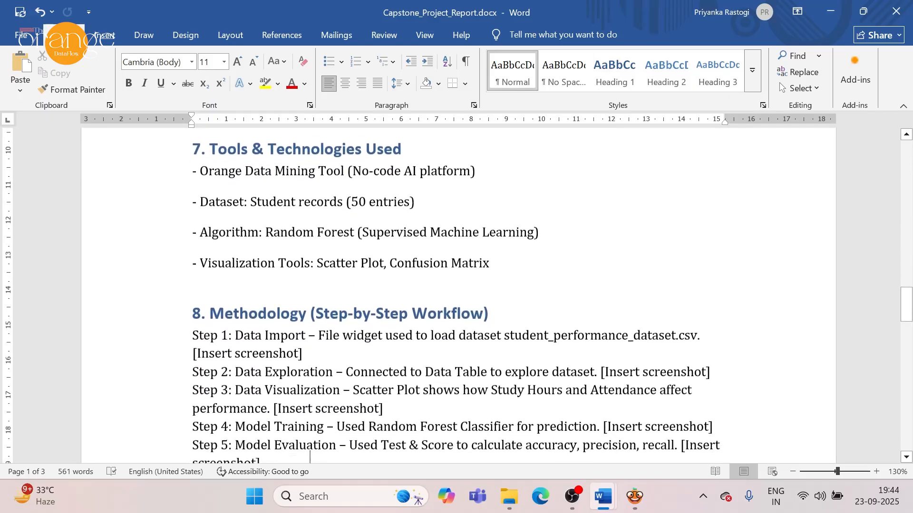
key(Down)
key(Down)
key(Down)
key(Down)
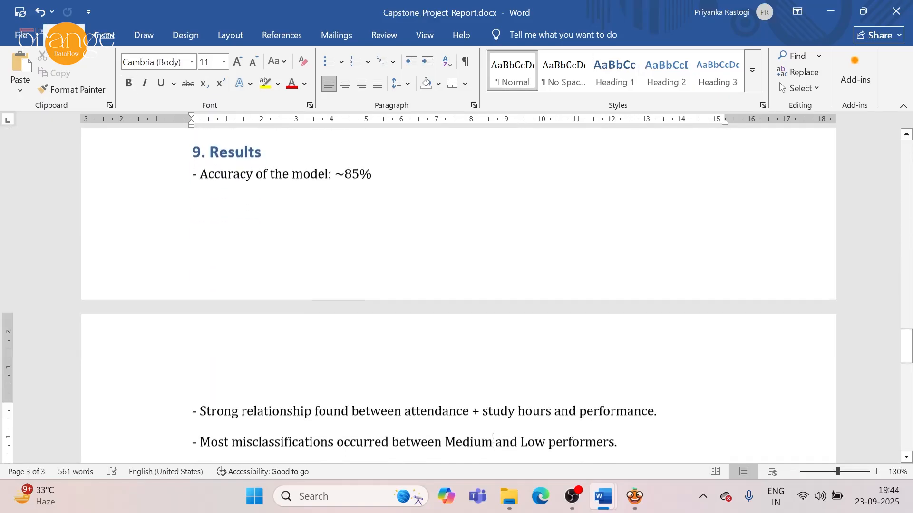
key(Down)
key(Down)
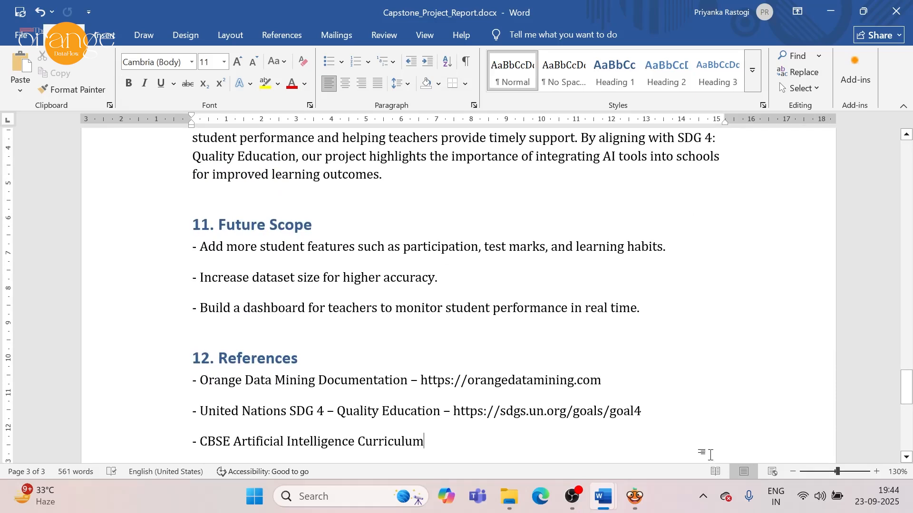
Switch to Video Content.docx and read the capstone video script from the time allocation to the Acknowledgement section.
mouse_move(611, 502)
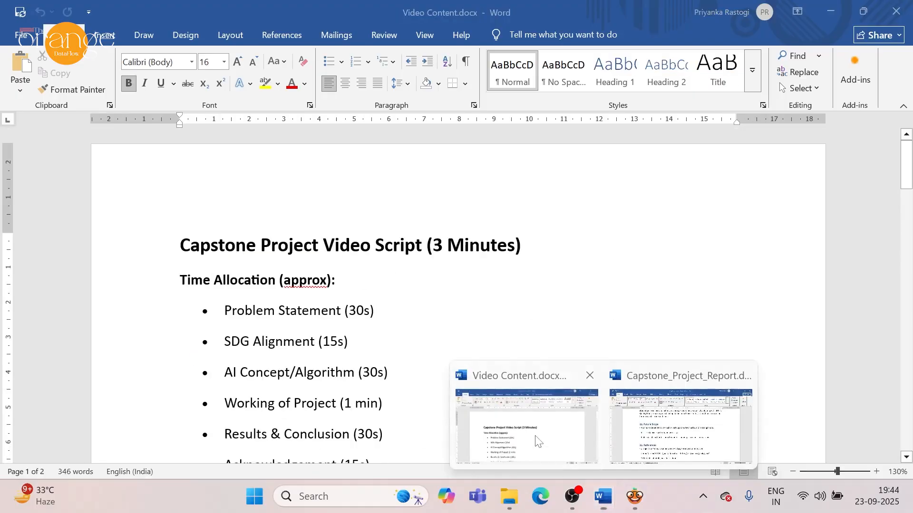
click(536, 441)
key(Down)
key(Down)
key(Down)
key(Down)
key(Down)
key(Down)
key(Down)
key(Down)
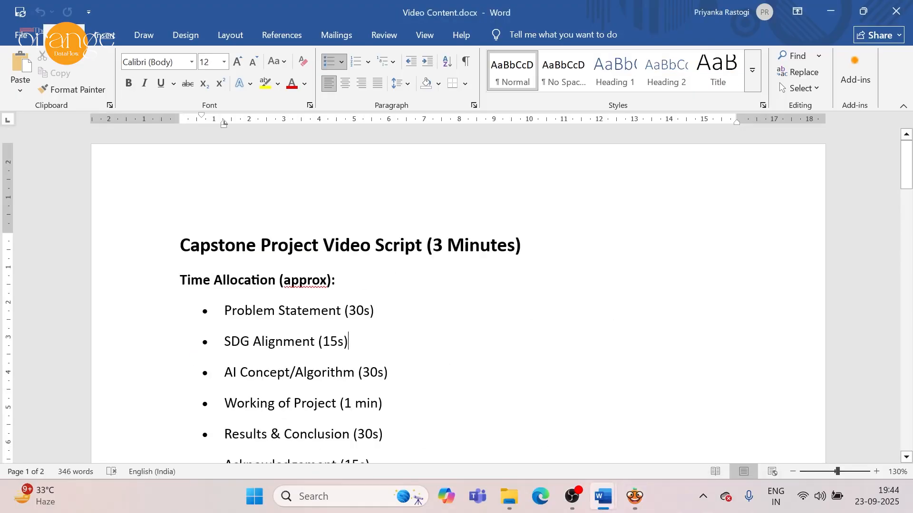
key(Down)
key(Down)
key(Down)
key(Down)
key(Down)
key(Down)
key(Down)
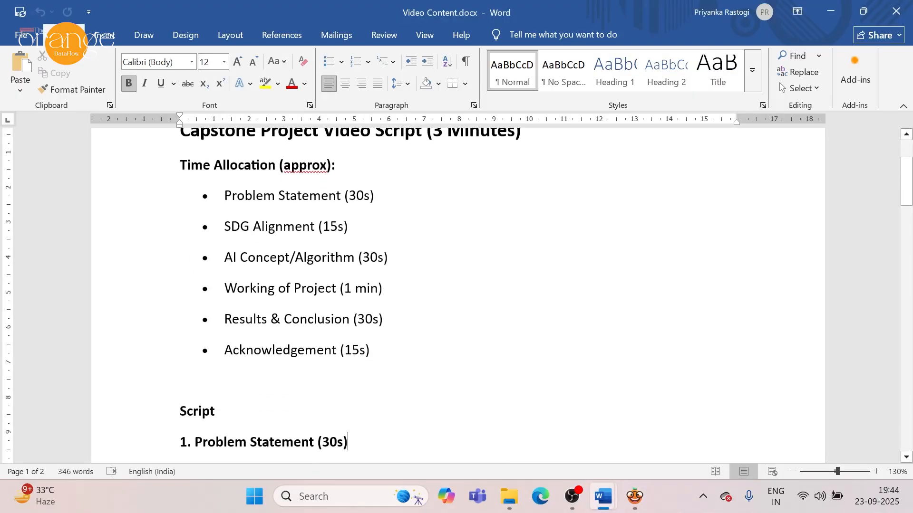
key(Down)
key(Down)
key(Down)
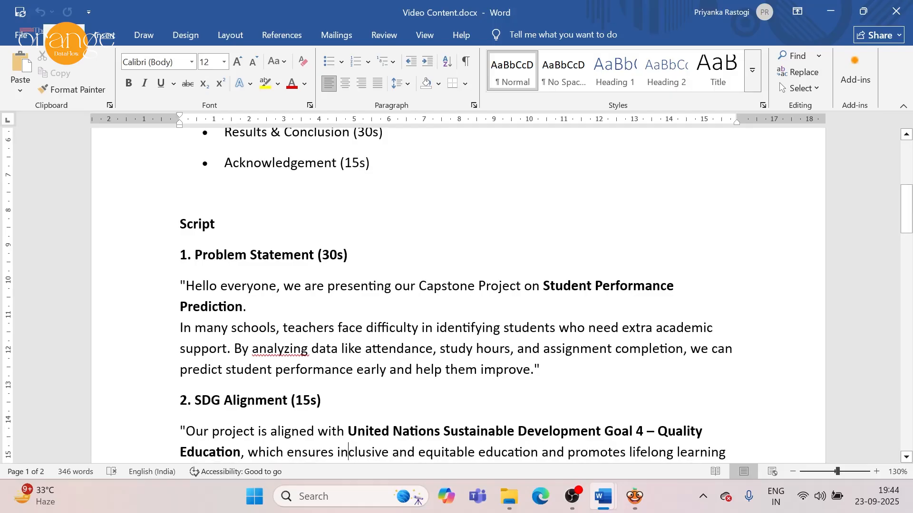
key(Down)
key(Down)
key(Down)
key(Down)
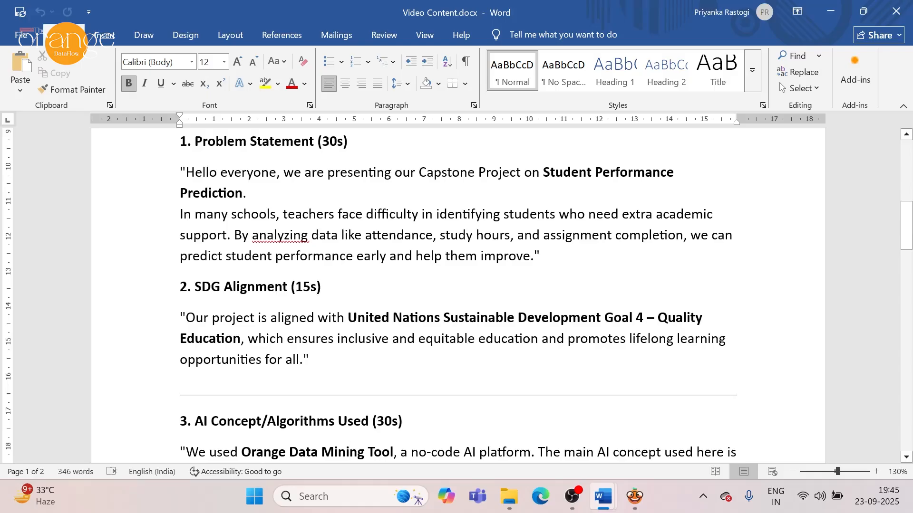
key(Down)
key(Down)
key(Down)
key(Down)
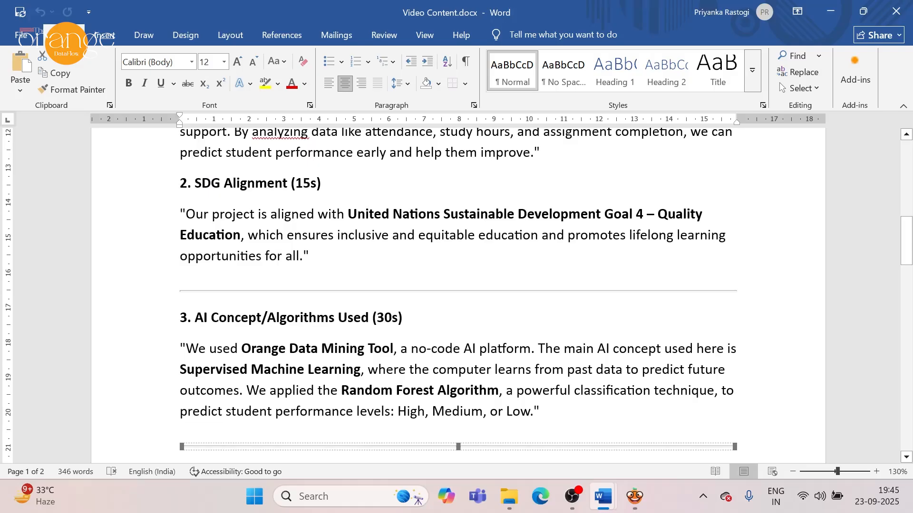
key(Up)
key(Up)
key(Up)
key(Up)
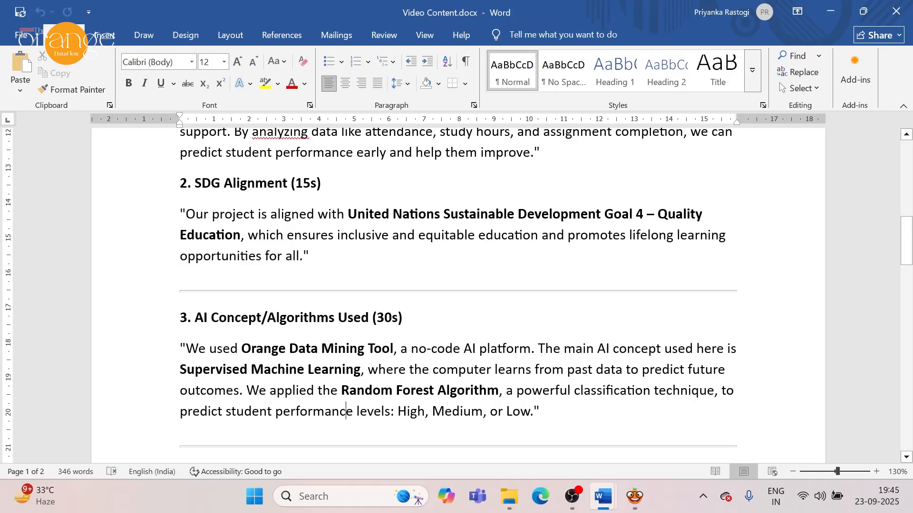
key(Down)
key(Down)
key(Down)
key(Down)
key(Down)
key(Down)
key(Down)
key(Down)
key(Down)
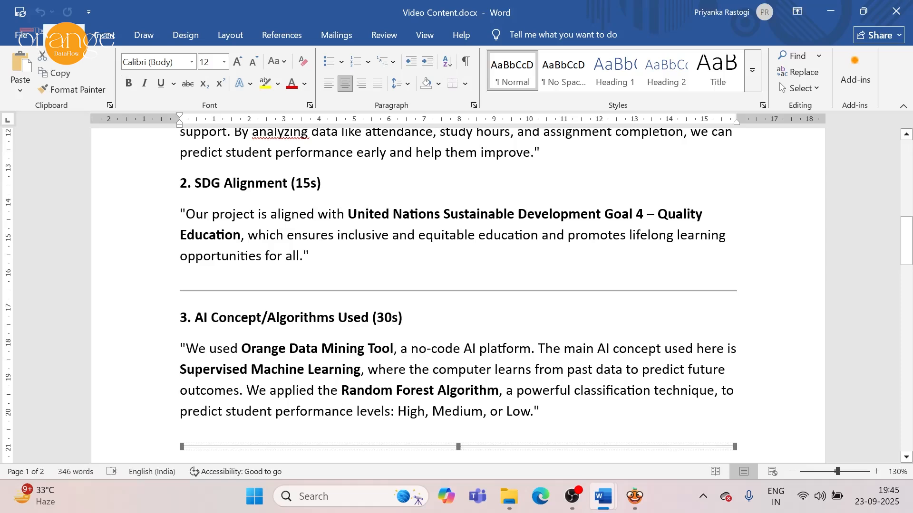
key(Up)
key(Up)
key(Up)
key(Up)
key(Up)
key(Up)
key(Up)
key(Up)
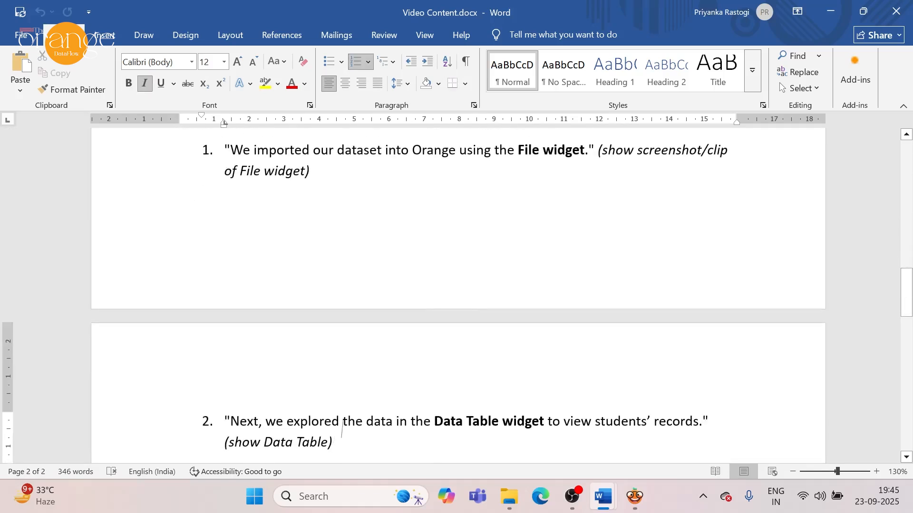
key(Down)
key(Down)
key(Down)
key(Down)
key(Down)
key(Down)
key(Down)
key(Down)
key(Down)
key(Down)
key(Down)
key(Down)
key(Down)
key(Down)
key(Down)
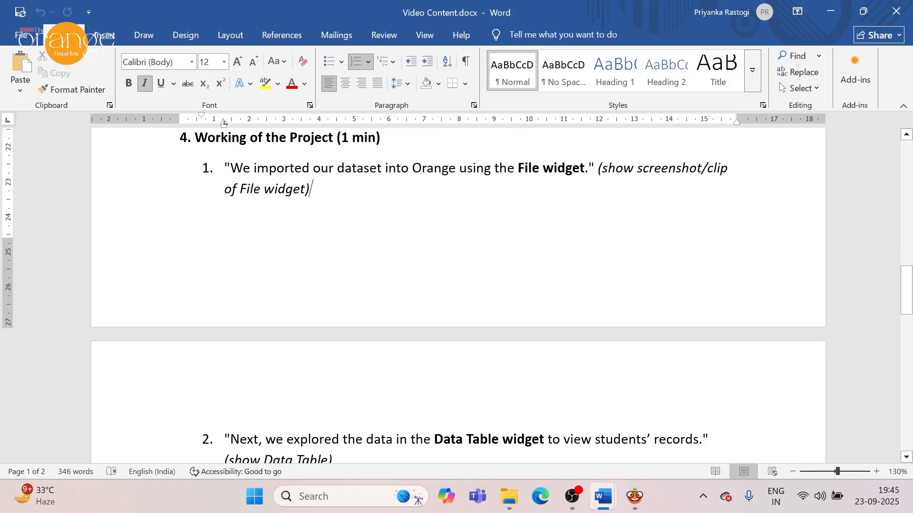
key(Down)
key(Down)
key(Down)
key(Down)
key(Down)
key(Down)
key(Down)
key(Down)
key(Down)
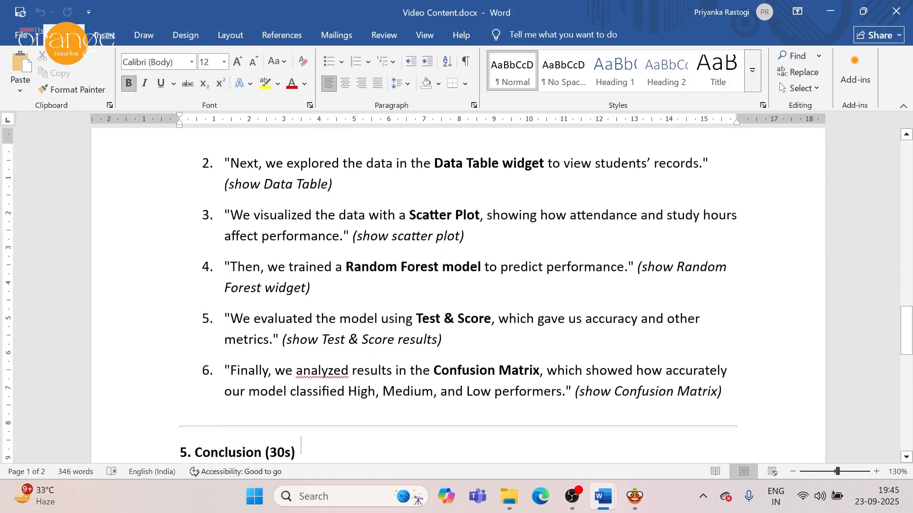
key(Down)
key(Down)
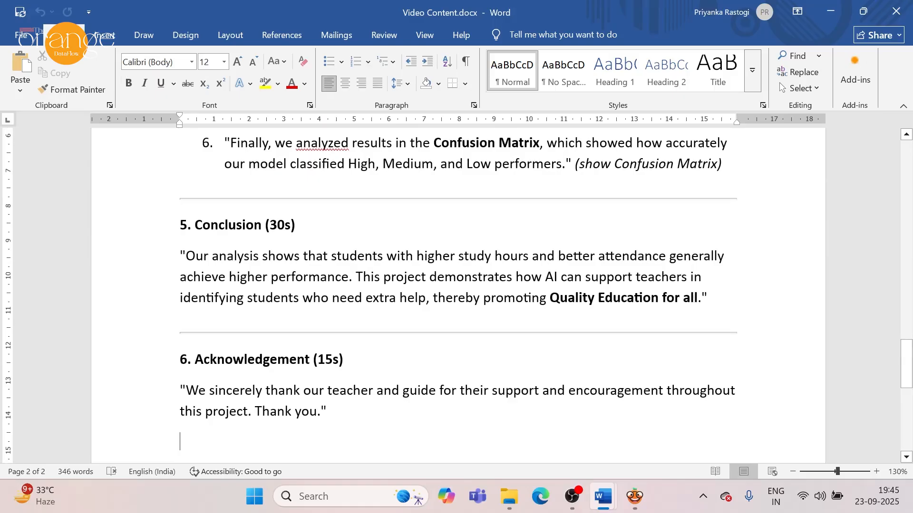
Switch back to Orange and view the finished Student_Performance.ows workflow.
mouse_move(635, 497)
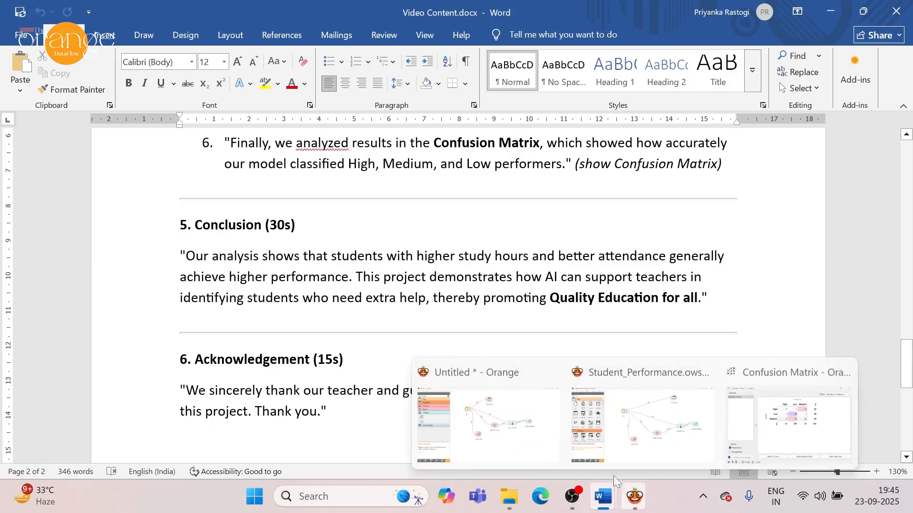
click(619, 442)
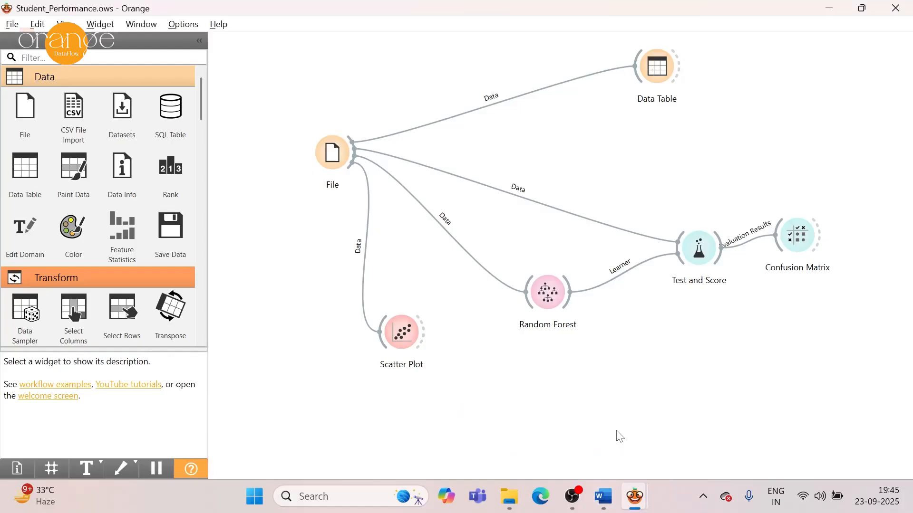